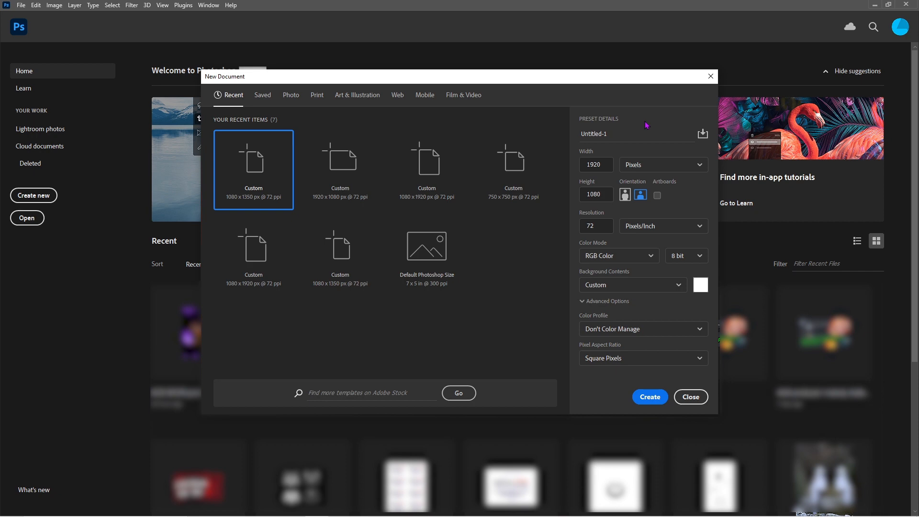
Set up a new portrait document of 1080 by 1350 pixels at 72 pixels per inch and create it
double_click(590, 164)
text(1080)
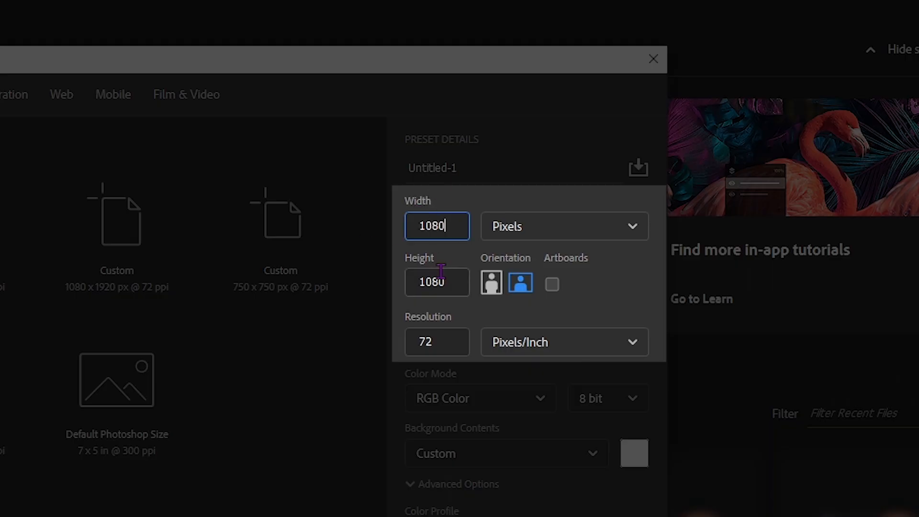
key(Tab)
text(1350)
click(542, 96)
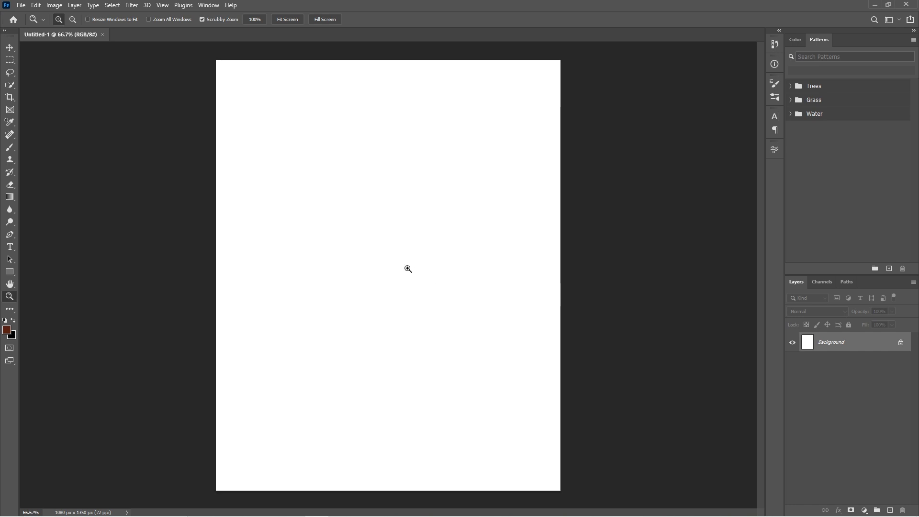
Place the four forest photos as layers and scale them together to 120% so they fill the canvas width
scroll(408, 269, down, 2)
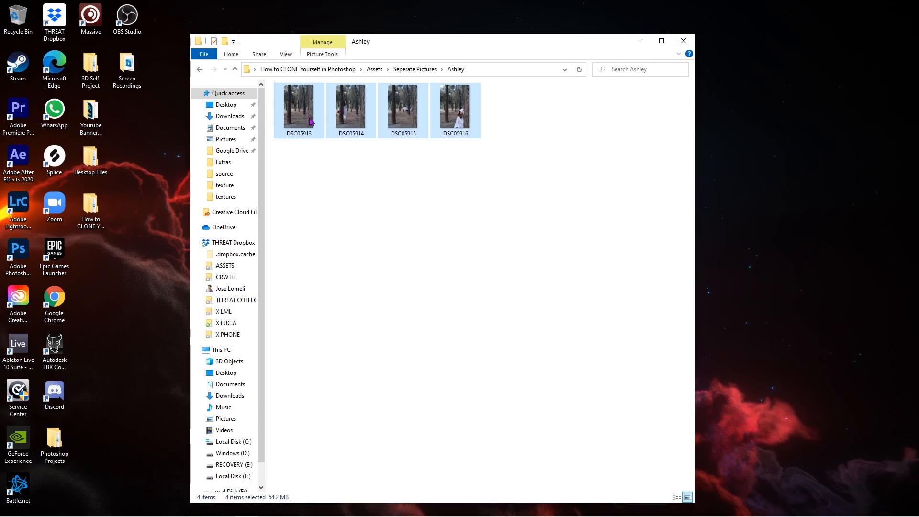
drag(351, 107, 338, 349)
shift+click(845, 349)
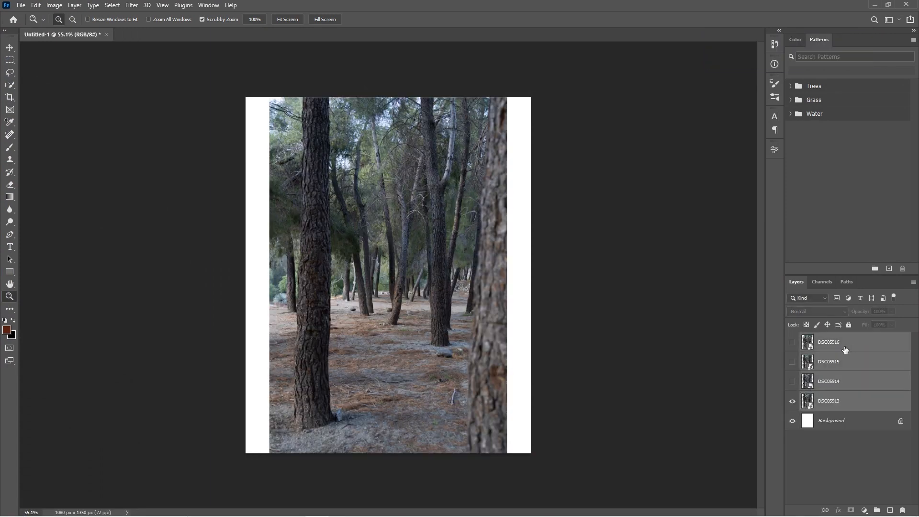
key(ctrl+t)
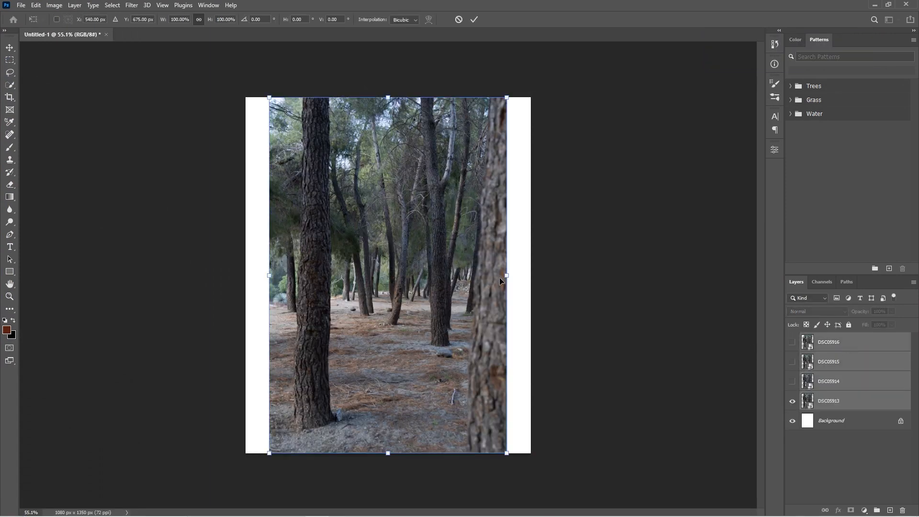
drag(499, 278, 524, 277)
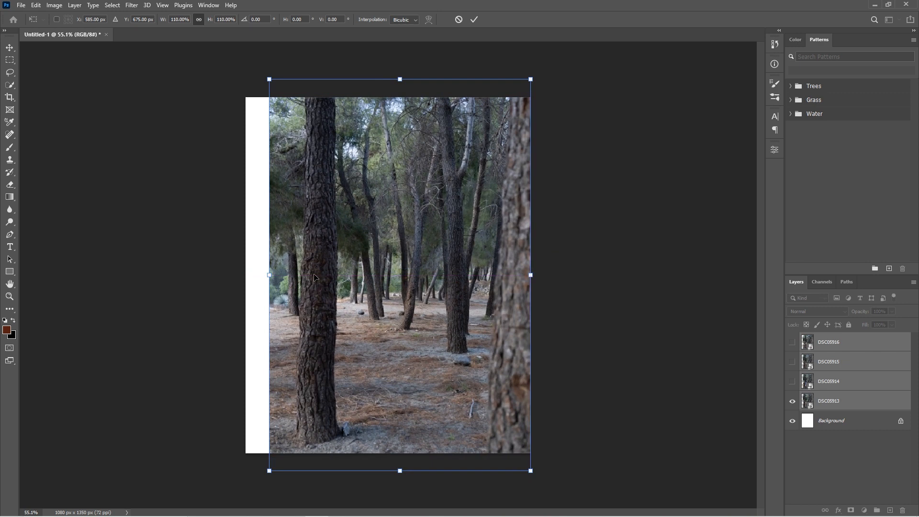
drag(273, 278, 249, 278)
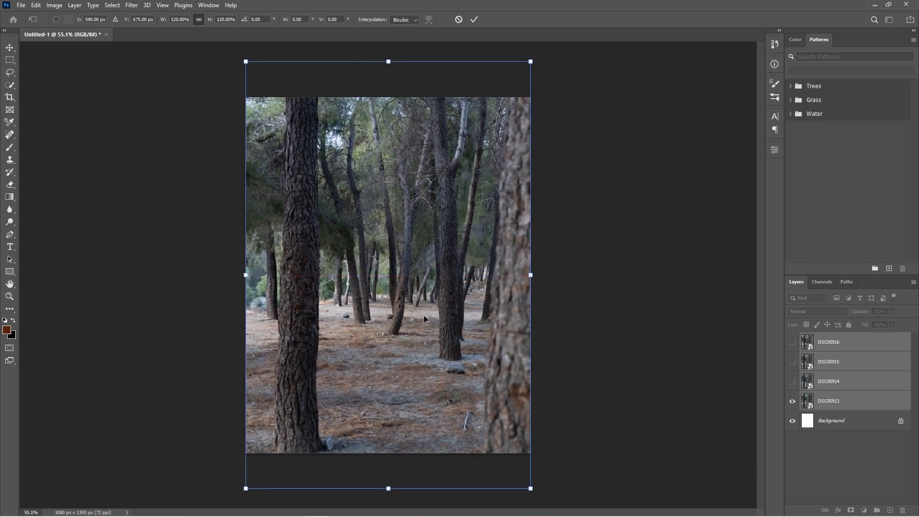
Rename the photo layers from the lowest up as Main, 3, 2 and 1
double_click(831, 400)
text(Main)
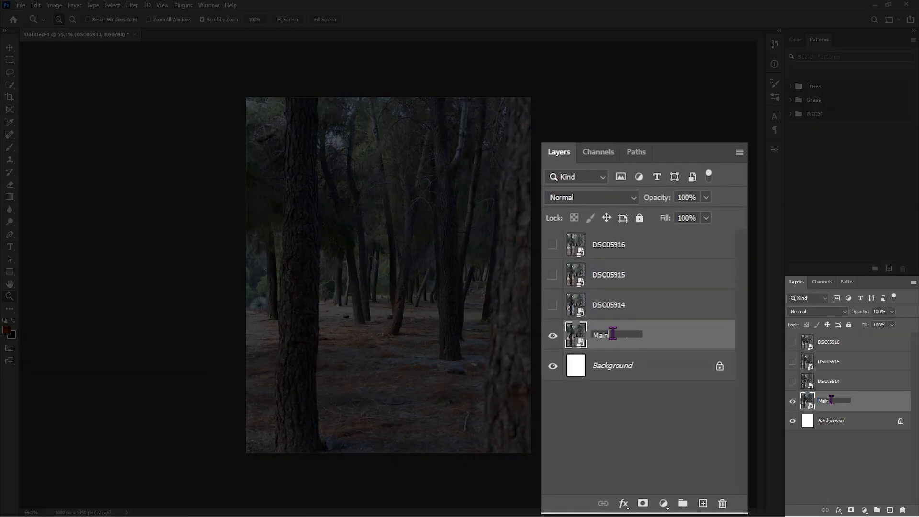
click(597, 421)
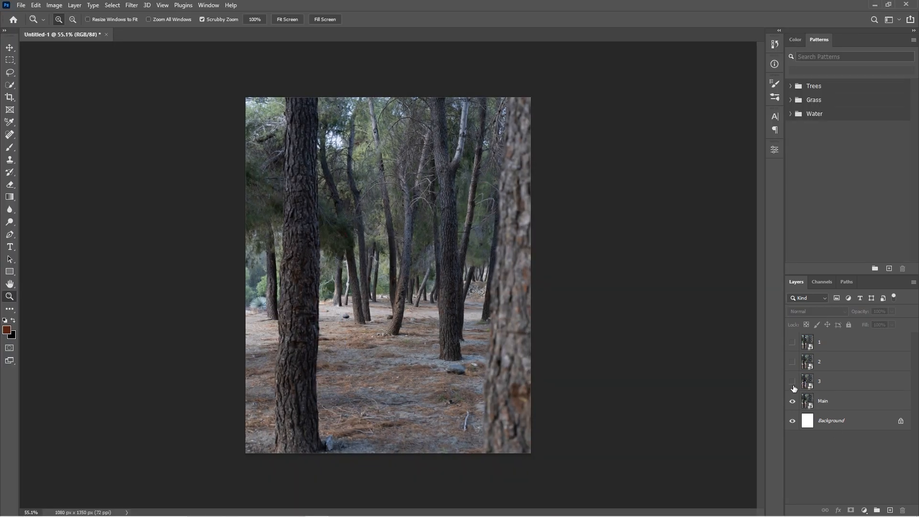
Show layer 3 and rasterize its smart object so it can be painted on
click(793, 383)
click(849, 387)
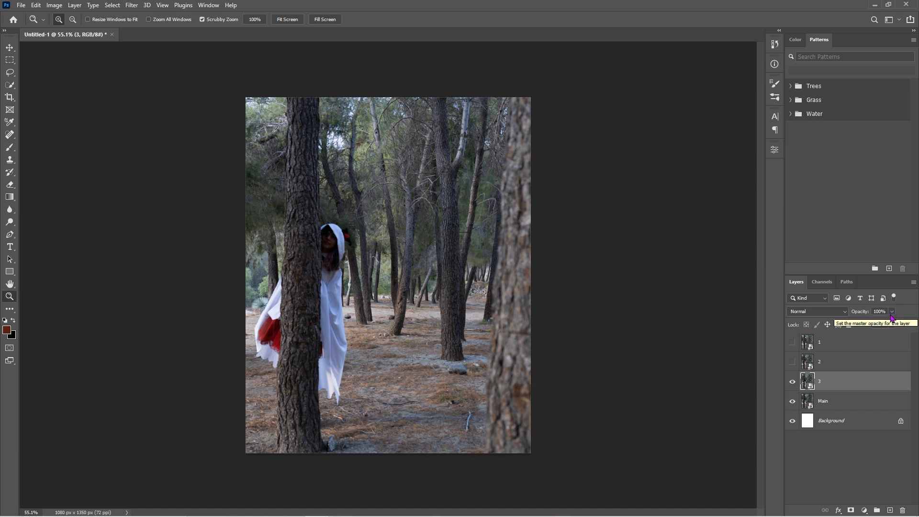
key(b)
click(409, 273)
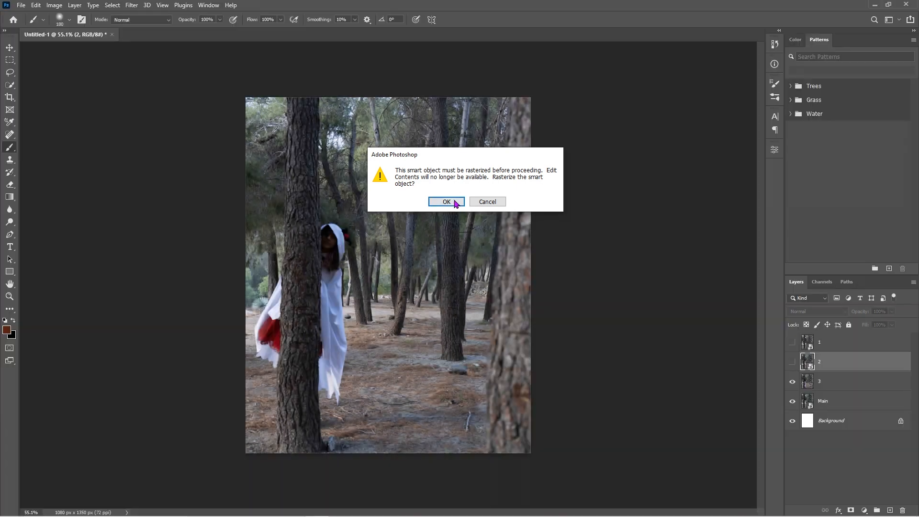
click(449, 202)
Rasterize the smart object on layer 1
click(836, 342)
click(408, 247)
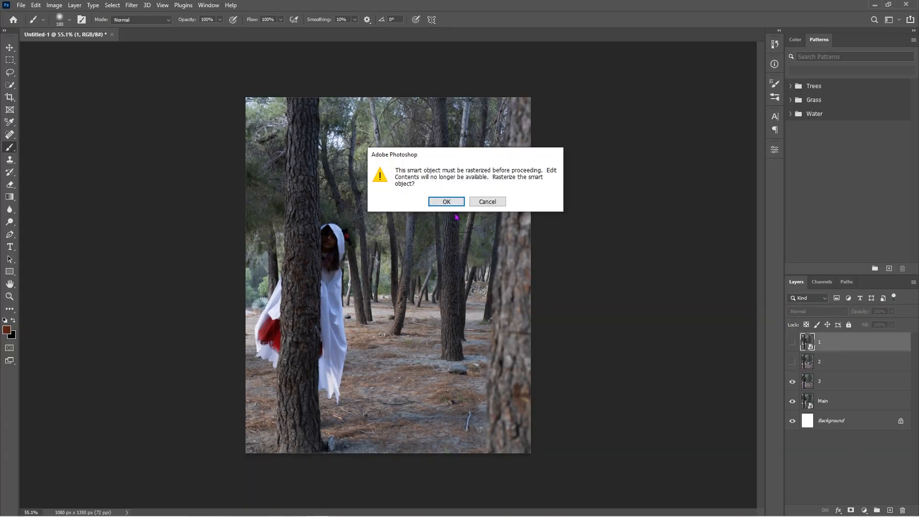
click(449, 202)
key(ctrl+z)
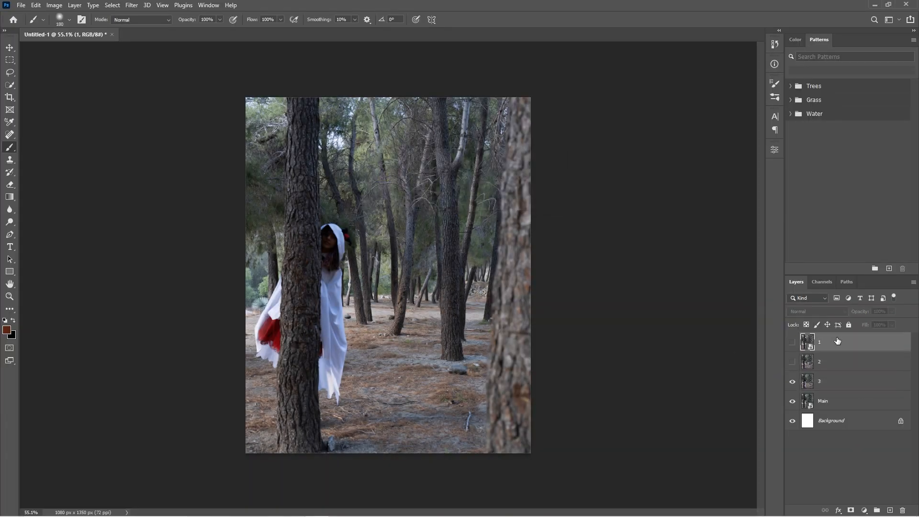
click(401, 244)
click(449, 202)
Add a black mask that hides all of layer 3 and make white the foreground color
click(863, 385)
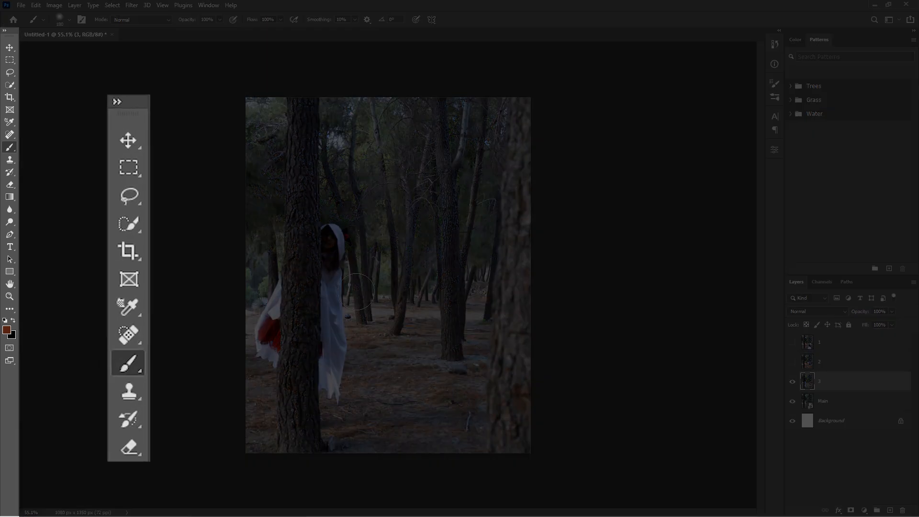
scroll(307, 284, up, 1)
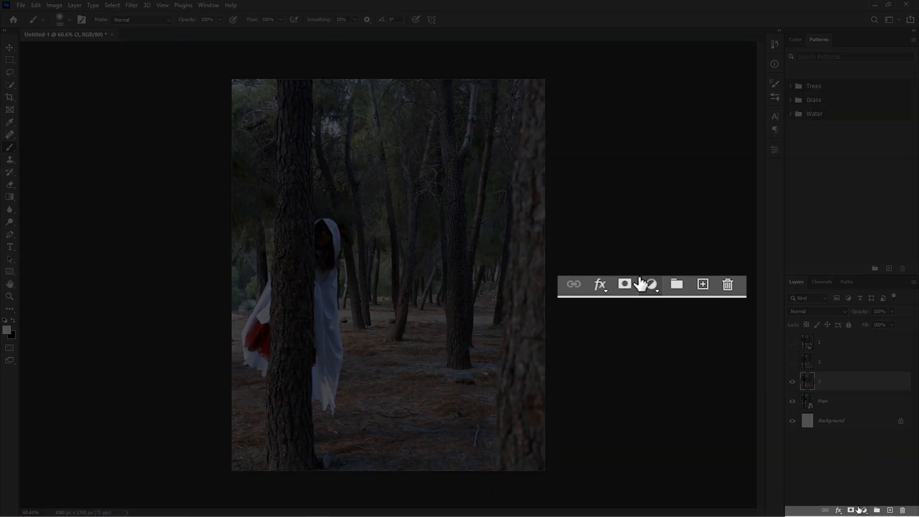
alt+click(851, 511)
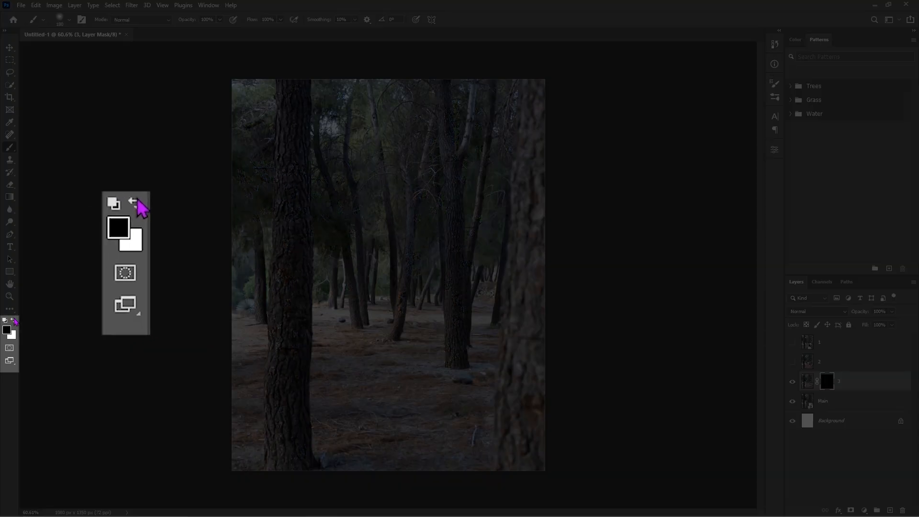
click(14, 320)
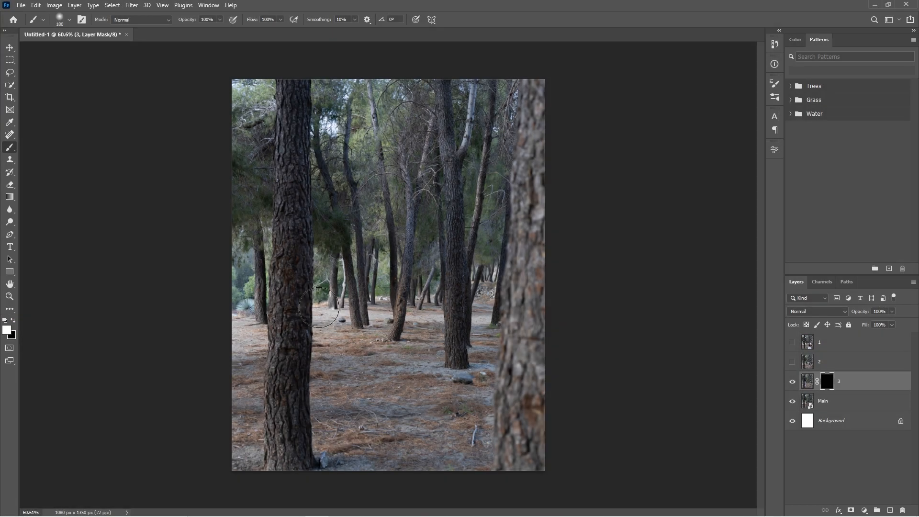
Paint white on layer 3's mask to reveal the hooded figure beside the large foreground trunk
mouse_move(318, 289)
mouse_down()
mouse_move(312, 410)
mouse_move(332, 246)
mouse_move(319, 215)
mouse_up()
scroll(320, 224, up, 2)
scroll(320, 224, up, 4)
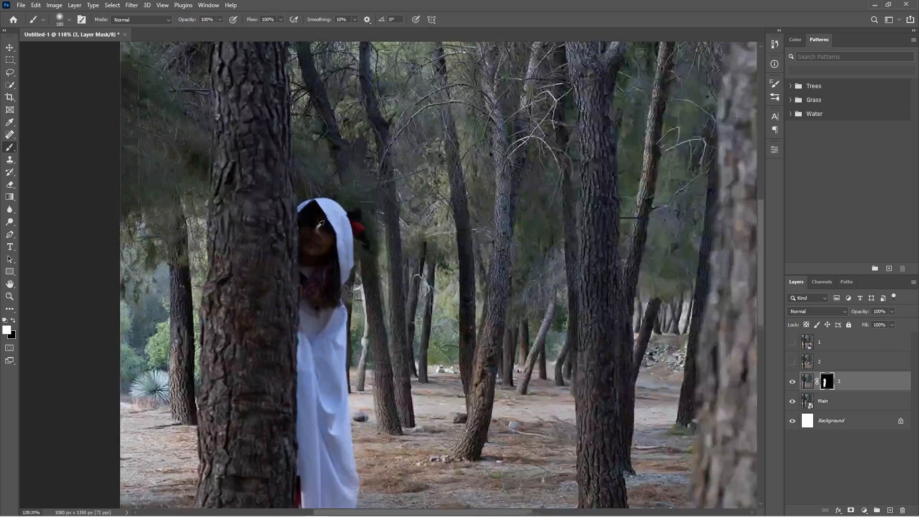
scroll(288, 233, up, 1)
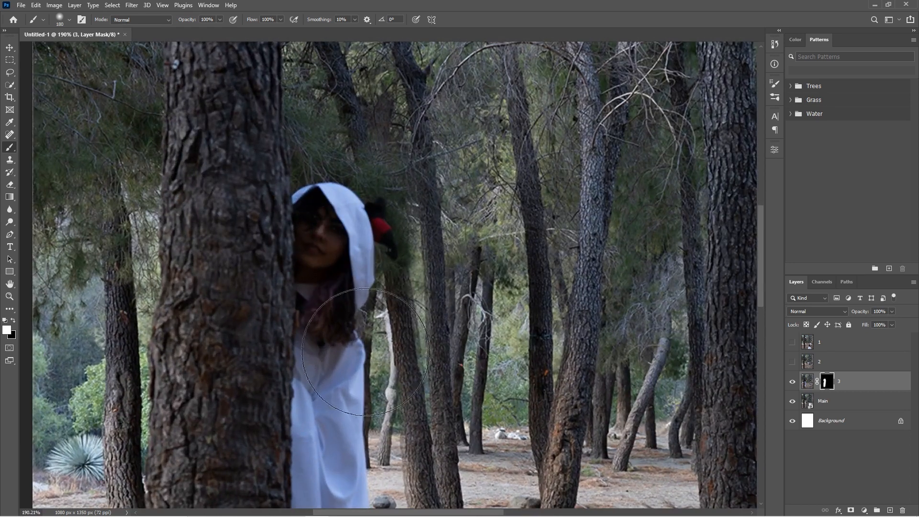
Clean up layer 3's mask along the foreground trunk with black, reducing the brush size to 51 px
click(13, 321)
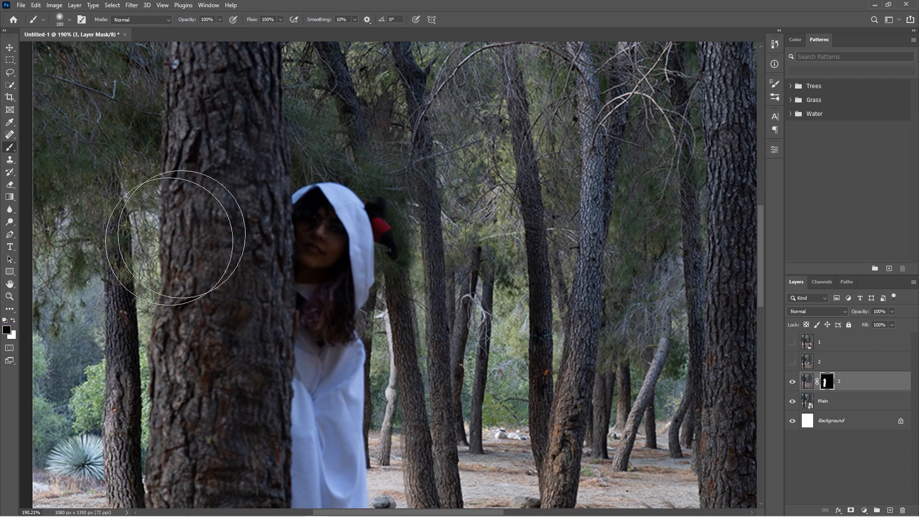
click(69, 21)
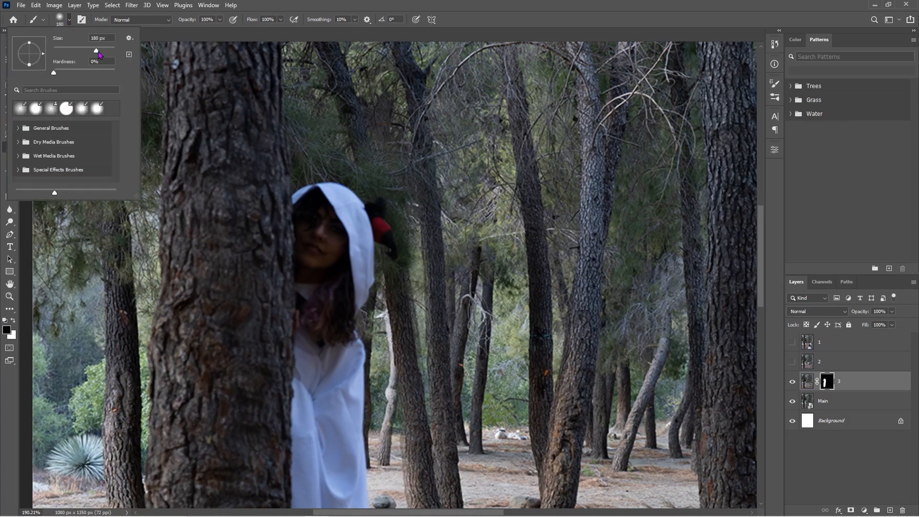
drag(82, 55, 79, 55)
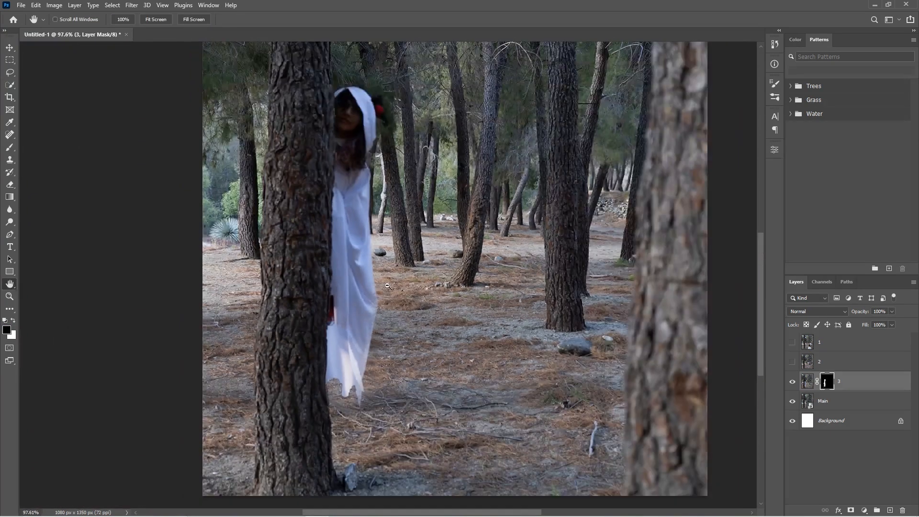
alt+click(373, 262)
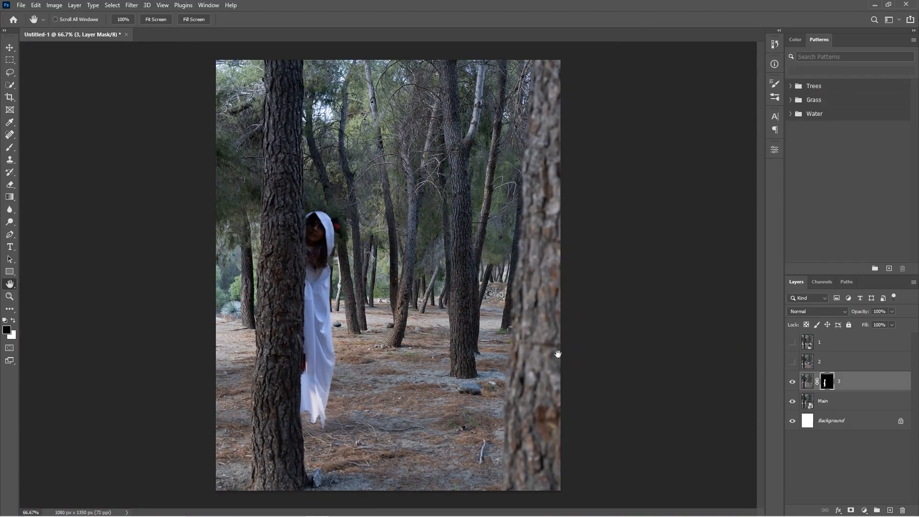
Make white the foreground color, show layer 2 and lower its opacity to 55%
key(x)
click(796, 362)
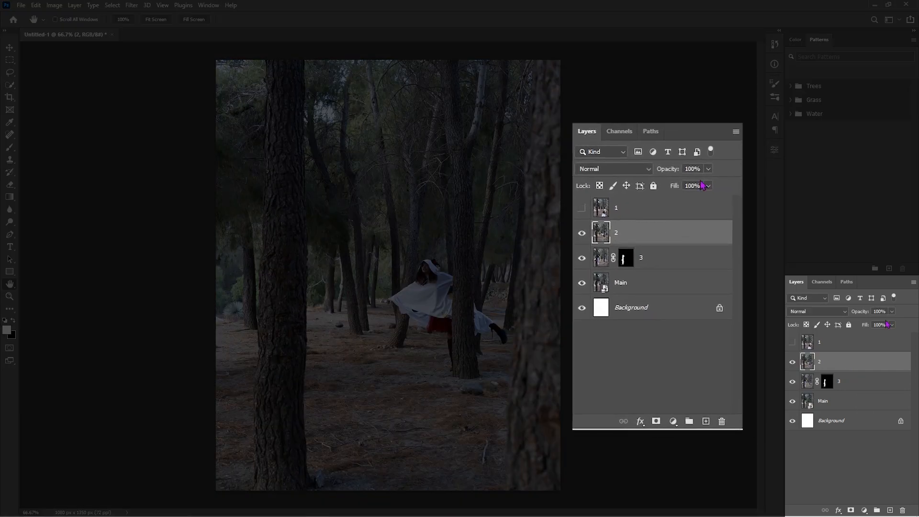
click(892, 311)
drag(893, 322, 873, 328)
Rotate layer 2 by about 0.3° and shift it slightly to the left to line its trees up with the layers below
key(ctrl+0)
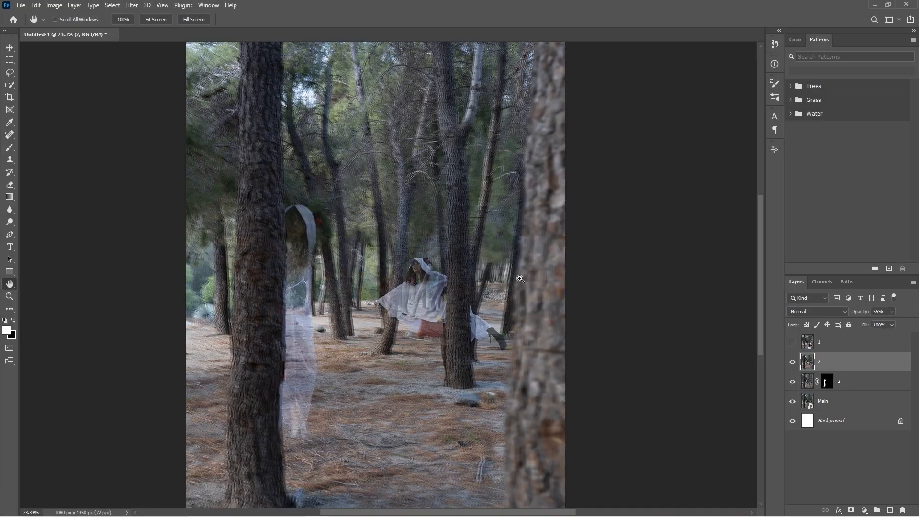
key(ctrl+t)
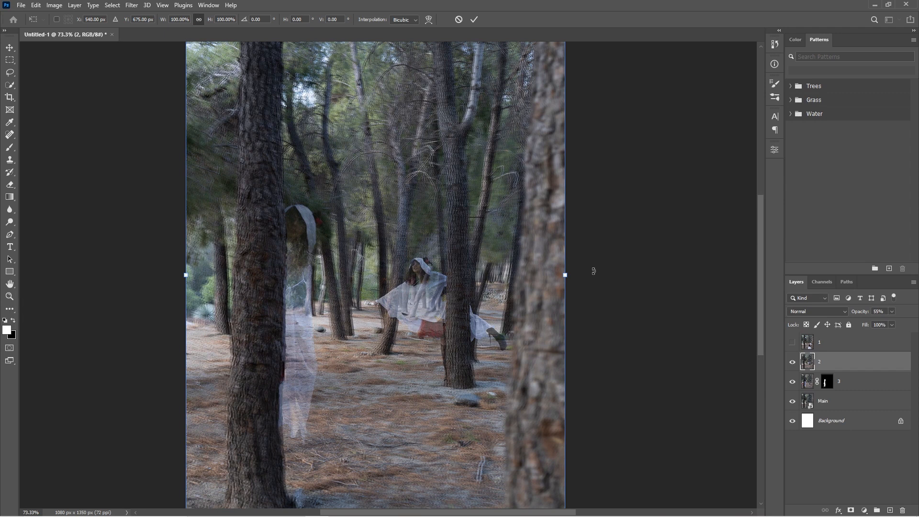
drag(593, 271, 601, 275)
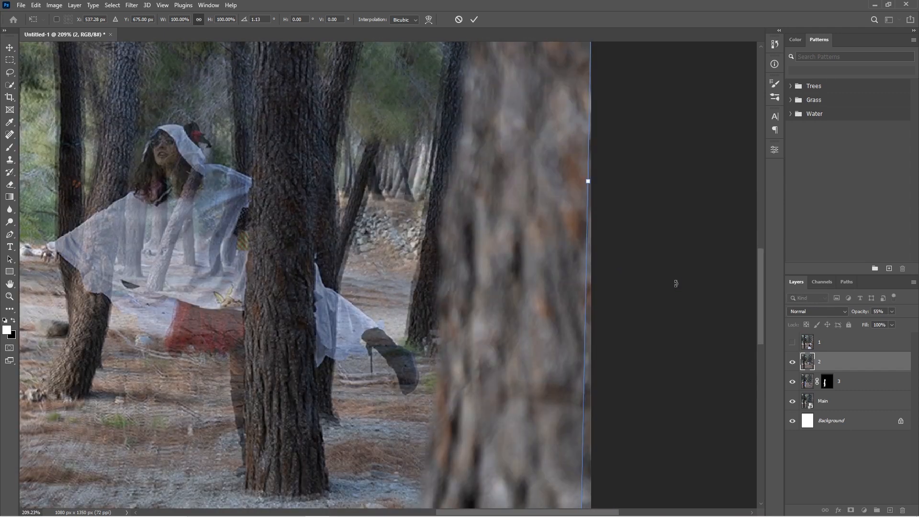
drag(610, 325, 615, 318)
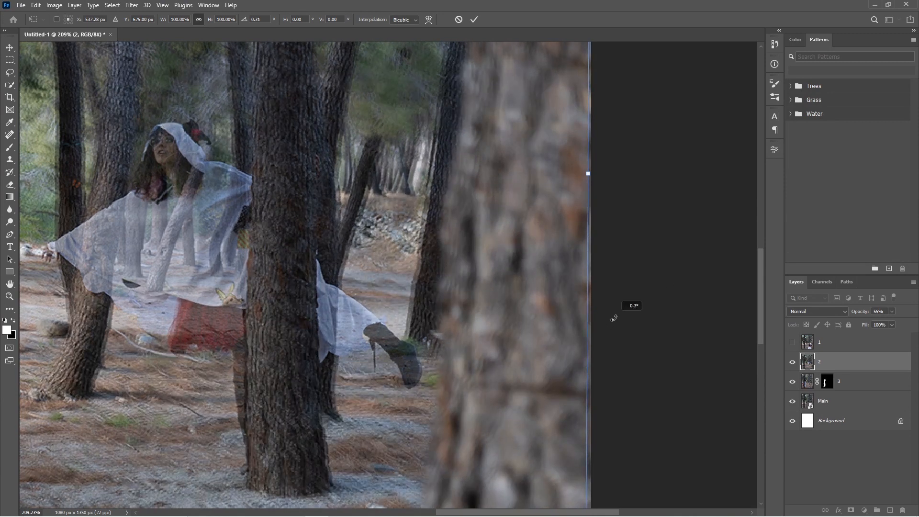
drag(515, 313, 508, 311)
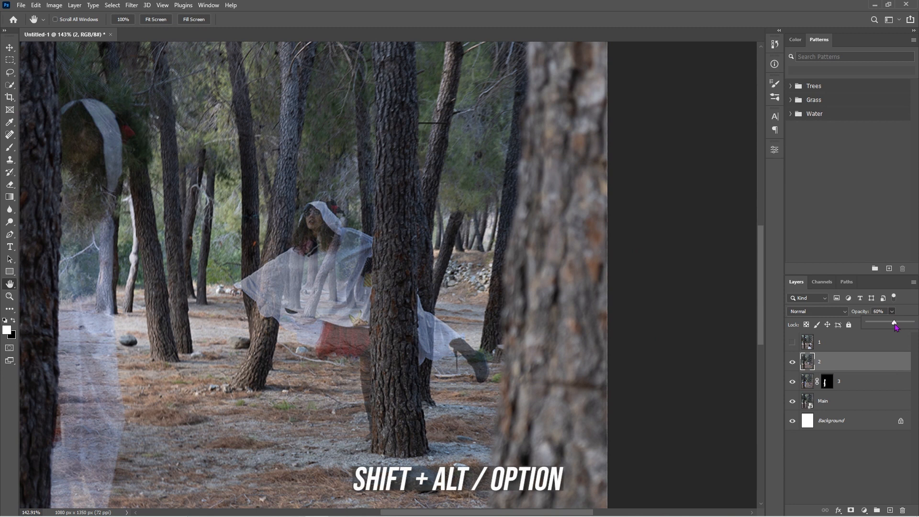
Restore layer 2's opacity to 100%
drag(893, 323, 915, 324)
click(829, 462)
click(850, 363)
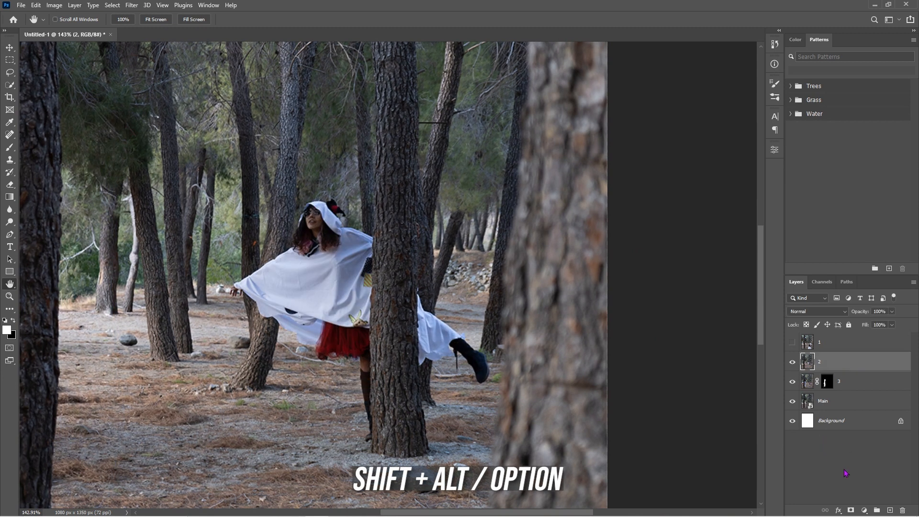
Add a black mask to layer 2 and paint white on it to reveal the figure beside the middle trunk
alt+click(851, 511)
key(b)
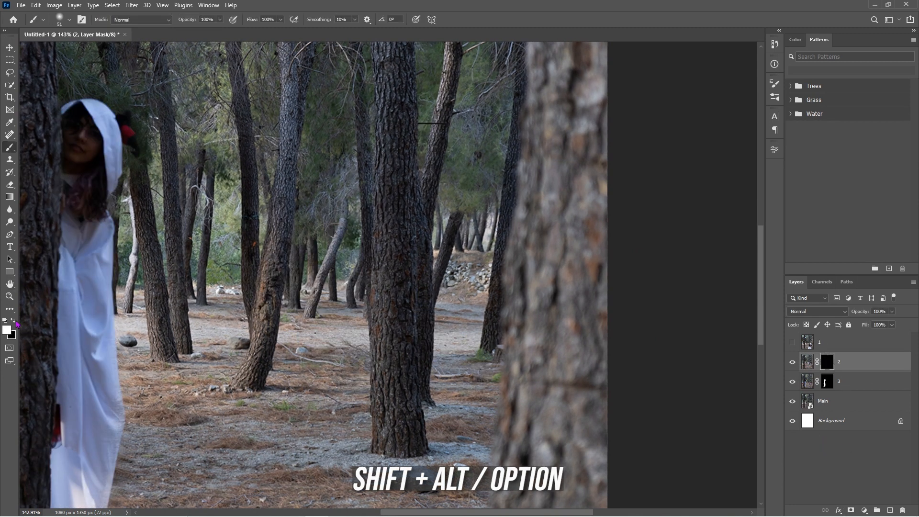
mouse_move(358, 273)
mouse_down()
mouse_move(365, 360)
mouse_move(335, 230)
mouse_move(309, 249)
mouse_move(368, 440)
mouse_move(282, 265)
mouse_move(283, 311)
mouse_move(376, 300)
mouse_move(340, 211)
mouse_move(288, 261)
mouse_up()
scroll(342, 313, down, 2)
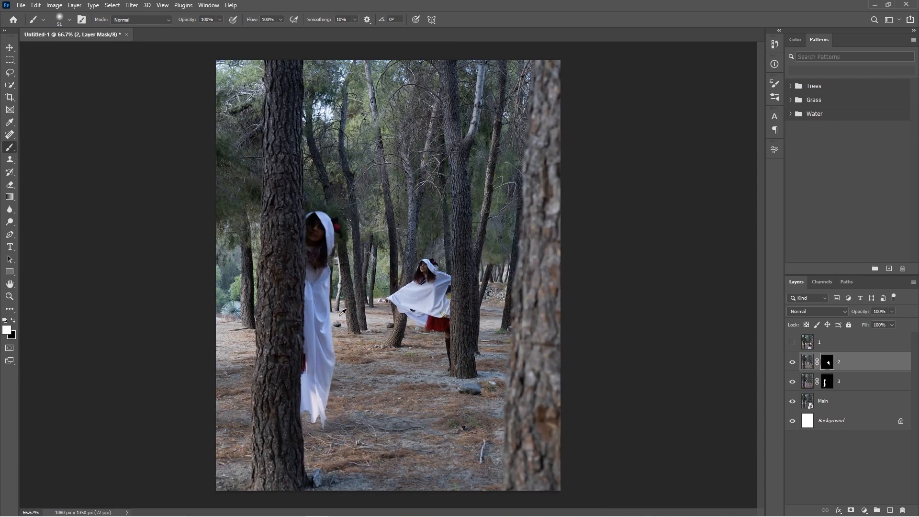
Show layer 1 and lower its opacity to 50%
click(793, 344)
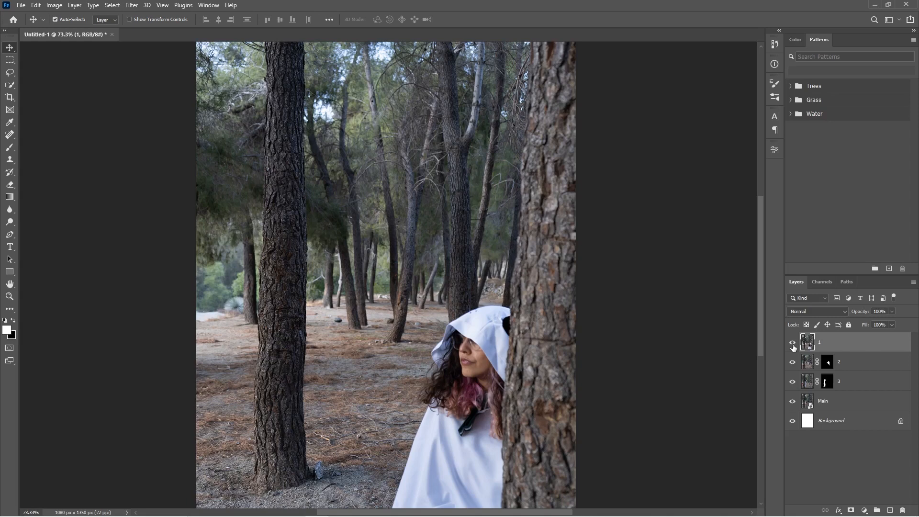
click(891, 312)
drag(882, 327, 873, 330)
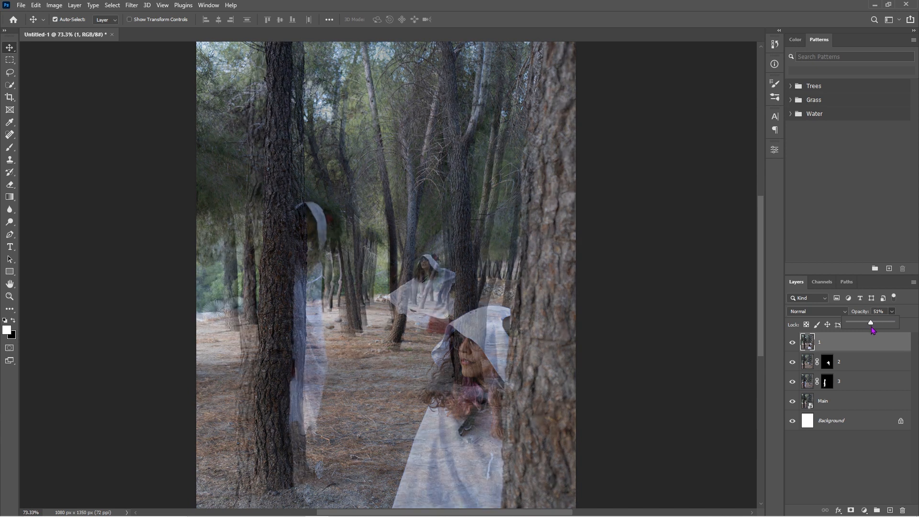
Enlarge layer 1 by a few percent and reposition it so its trees line up with the layers below
key(ctrl+t)
drag(576, 272, 587, 273)
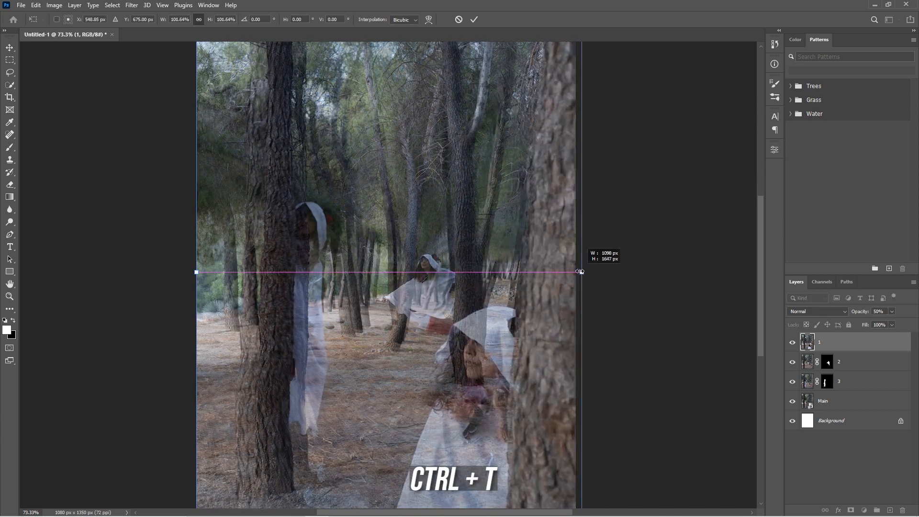
drag(450, 286, 442, 290)
scroll(482, 325, up, 1)
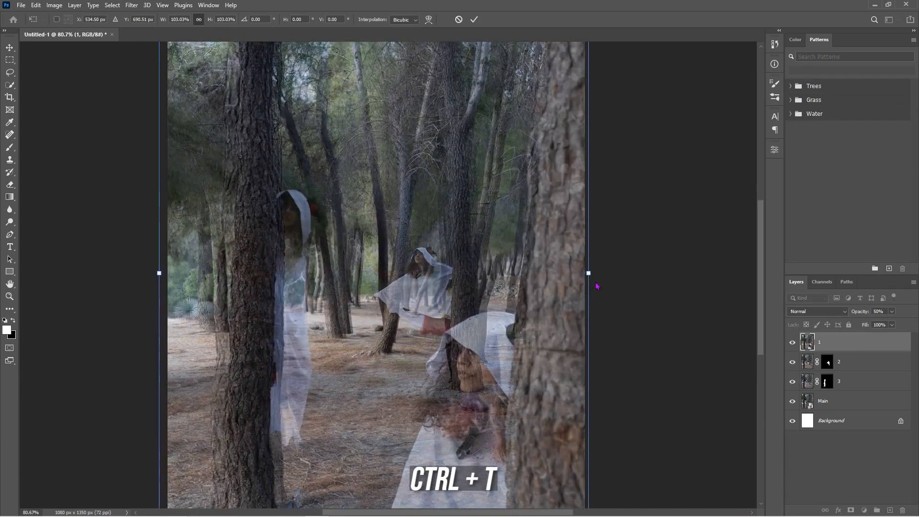
drag(591, 273, 597, 274)
mouse_move(443, 293)
mouse_down()
mouse_move(448, 280)
mouse_move(448, 290)
mouse_up()
scroll(448, 293, up, 2)
drag(94, 259, 76, 255)
drag(394, 268, 399, 267)
key(Return)
key(ctrl+0)
Restore layer 1's opacity to 100%
click(892, 312)
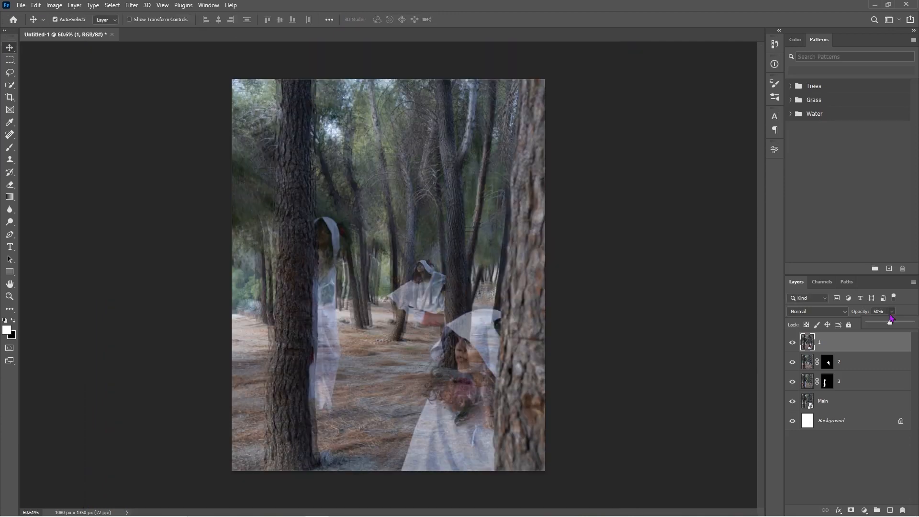
drag(897, 325, 902, 324)
click(836, 345)
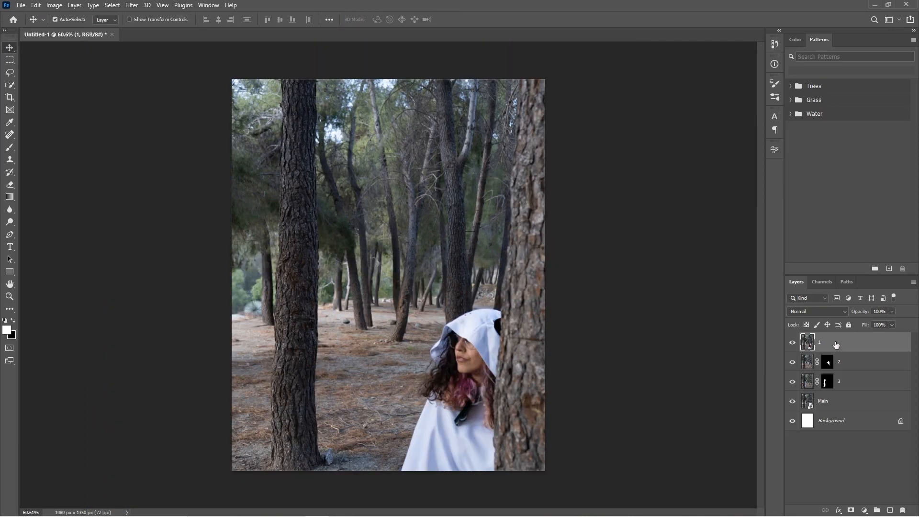
Add a black mask to layer 1 and paint white with a soft 80 px brush to reveal the large foreground figure
alt+click(851, 511)
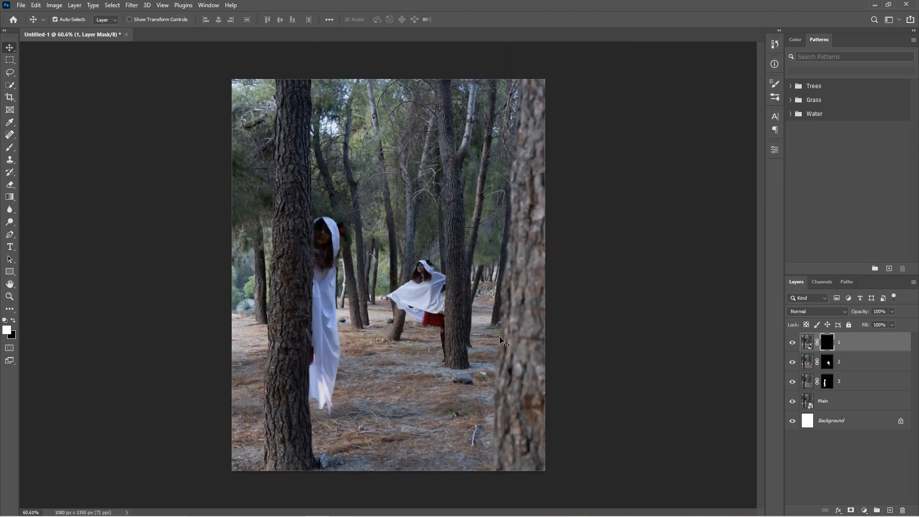
scroll(514, 338, up, 1)
key(b)
click(69, 20)
drag(67, 50, 71, 50)
mouse_move(484, 391)
mouse_down()
mouse_move(517, 324)
mouse_move(498, 314)
mouse_move(499, 435)
mouse_move(475, 461)
mouse_move(446, 418)
mouse_move(453, 351)
mouse_move(442, 502)
mouse_move(432, 446)
mouse_move(544, 480)
mouse_up()
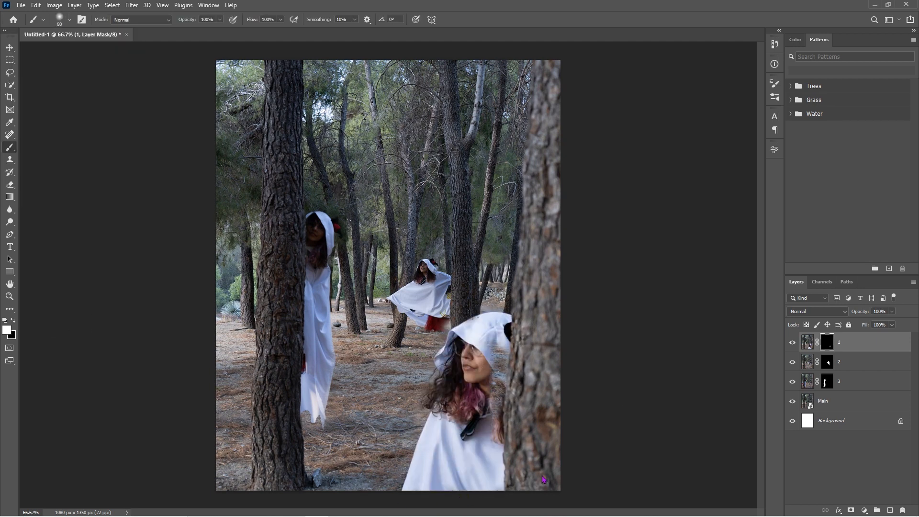
Paint black on layer 1's mask with a 7 px brush to bring back the middle figure's red skirt and leg
scroll(492, 352, up, 3)
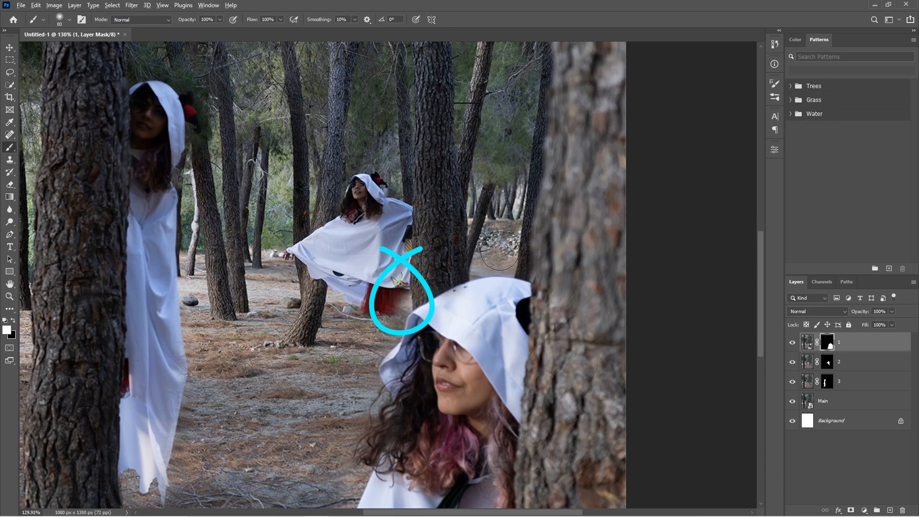
scroll(345, 316, up, 1)
key(x)
click(69, 20)
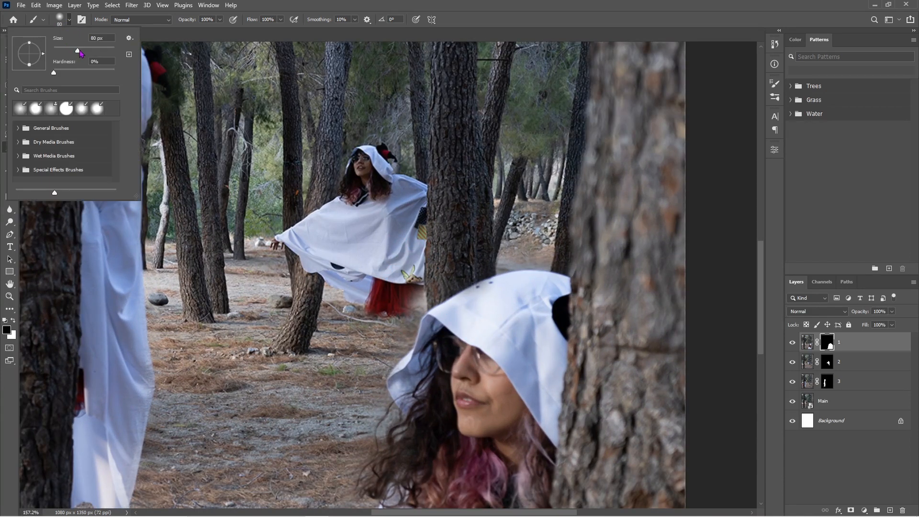
click(406, 293)
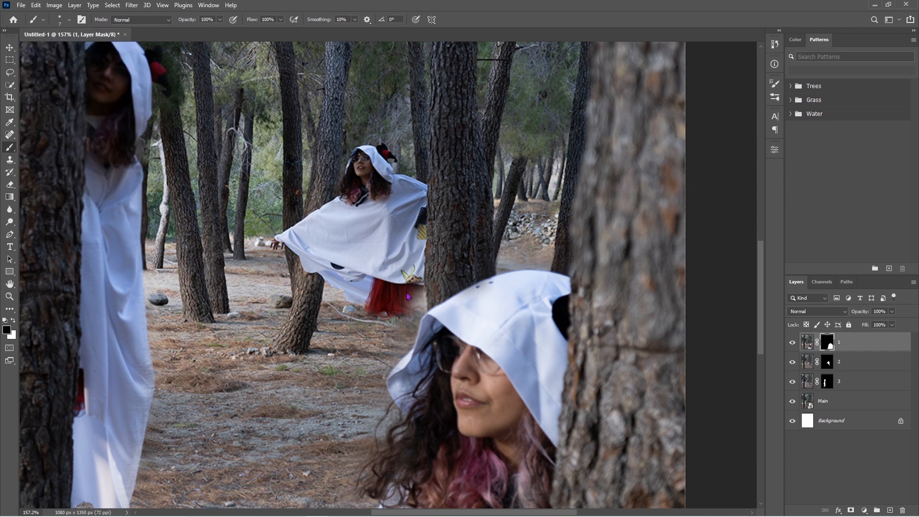
scroll(426, 298, up, 3)
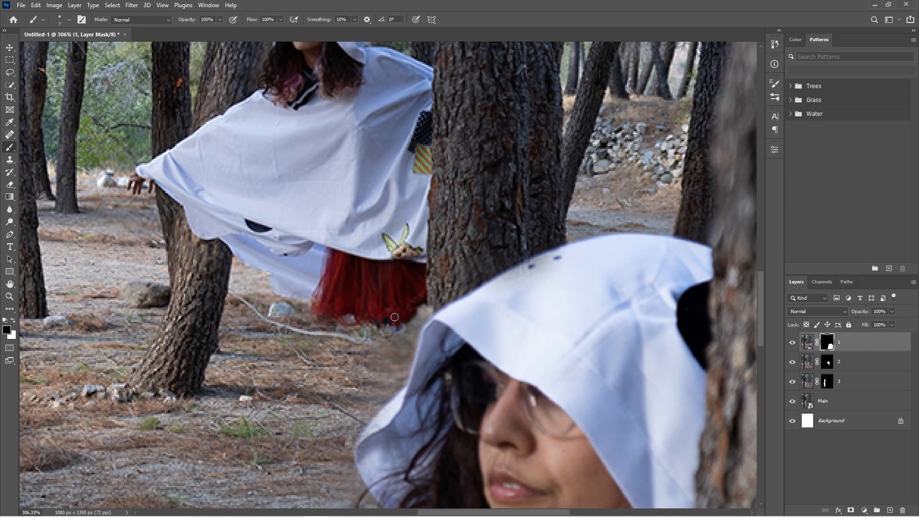
mouse_move(421, 325)
mouse_down()
mouse_move(410, 346)
mouse_move(419, 317)
mouse_move(370, 373)
mouse_up()
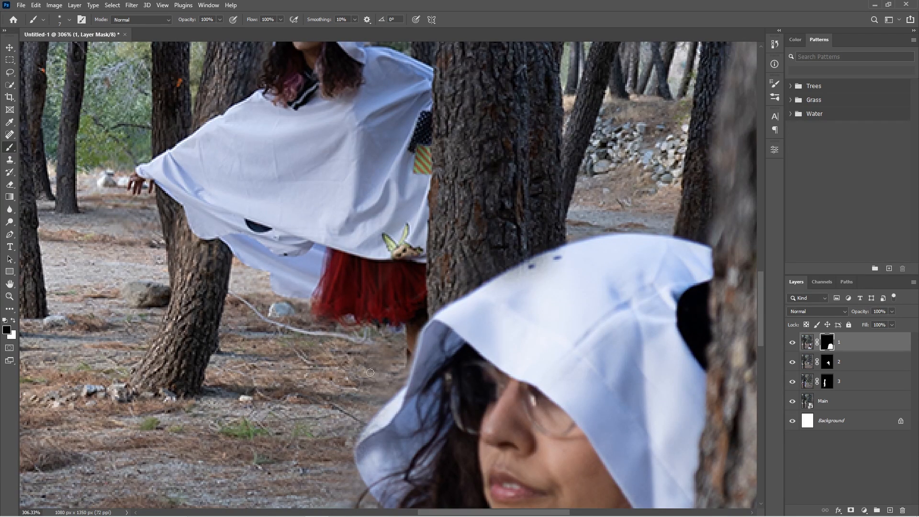
scroll(406, 364, down, 5)
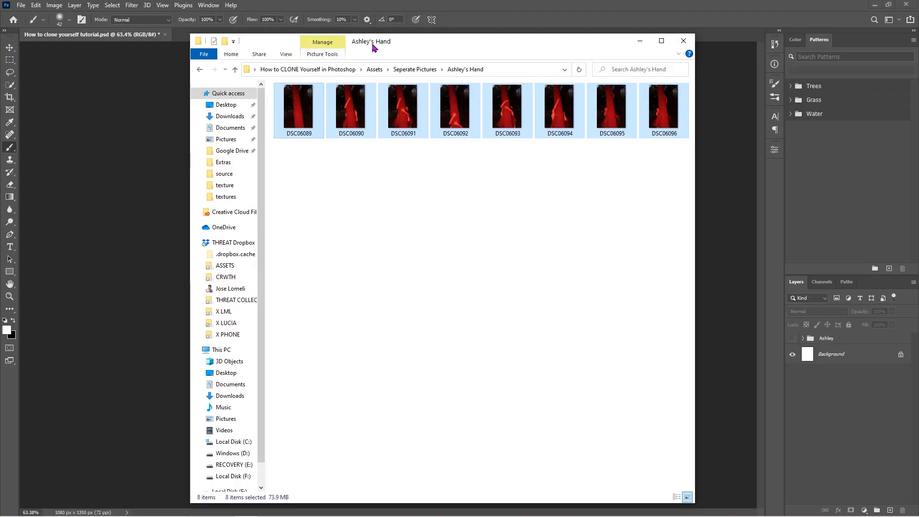
Place the red-lit tree photos DSC06089 to DSC06096 as layers, scale them together to 120% and shift them up slightly
drag(371, 39, 584, 86)
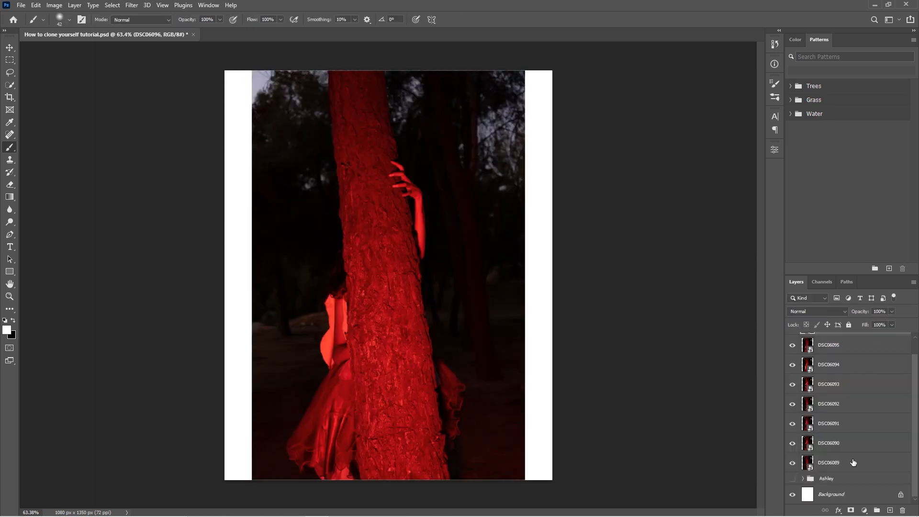
shift+click(854, 463)
key(ctrl+t)
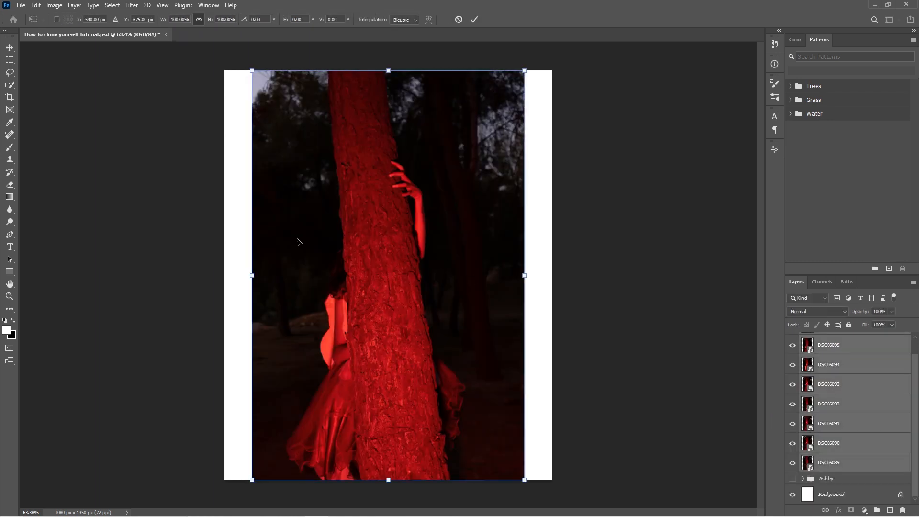
drag(252, 275, 225, 275)
drag(525, 275, 552, 276)
drag(496, 305, 495, 280)
key(Return)
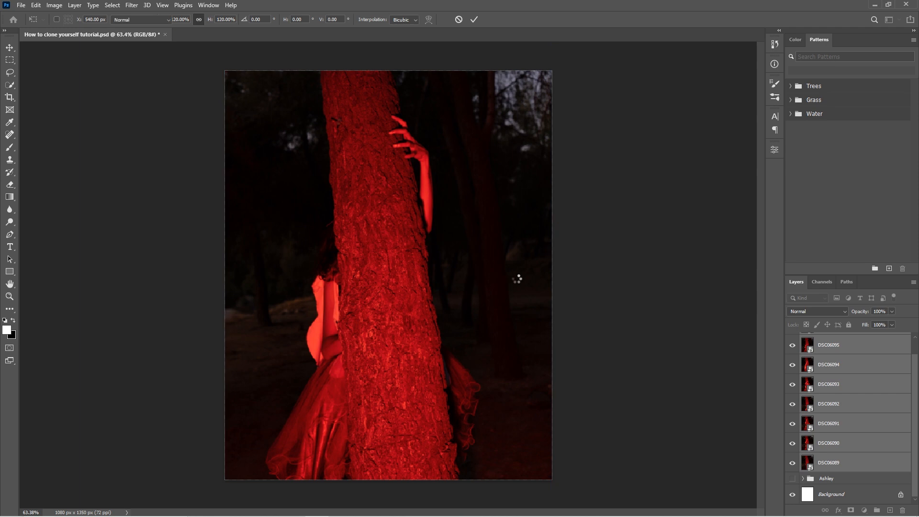
Rasterize the DSC06089 smart object
click(525, 280)
click(440, 202)
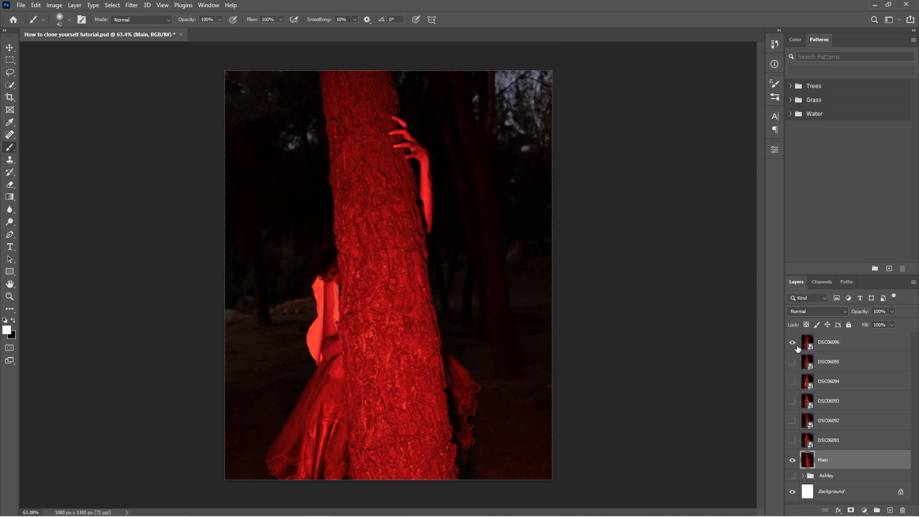
Delete the DSC06095 layer and preview the DSC06096 photo, leaving it hidden
click(795, 344)
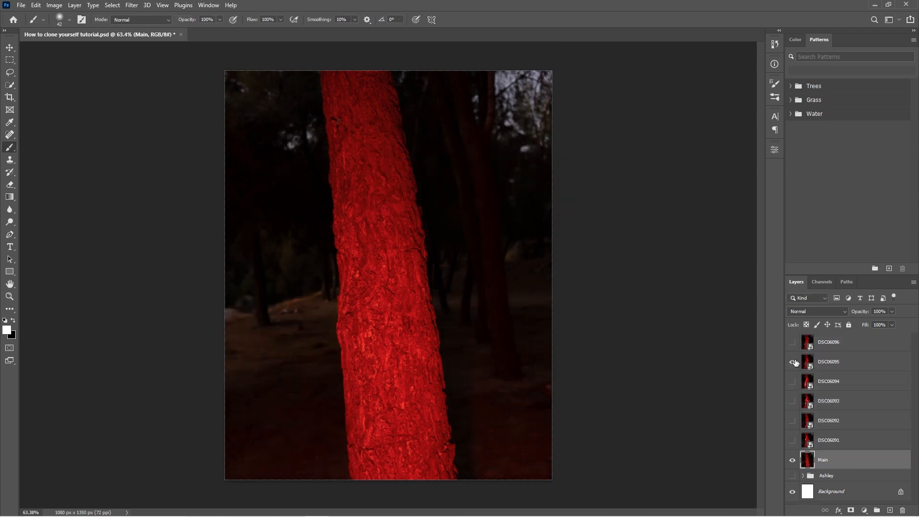
click(793, 362)
click(879, 369)
key(Delete)
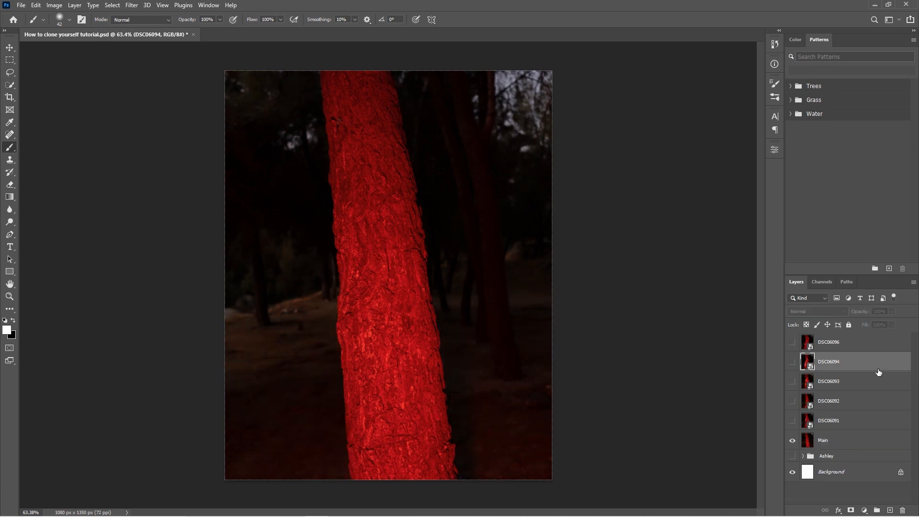
click(792, 342)
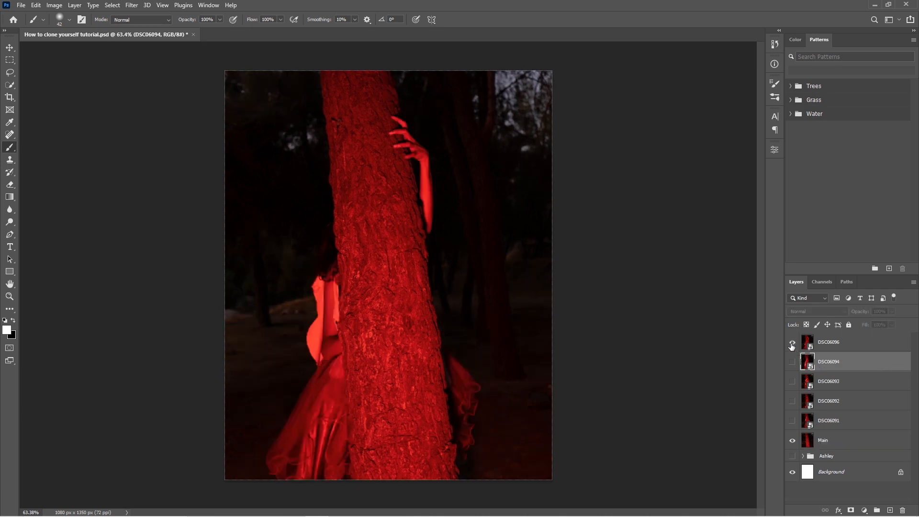
click(793, 348)
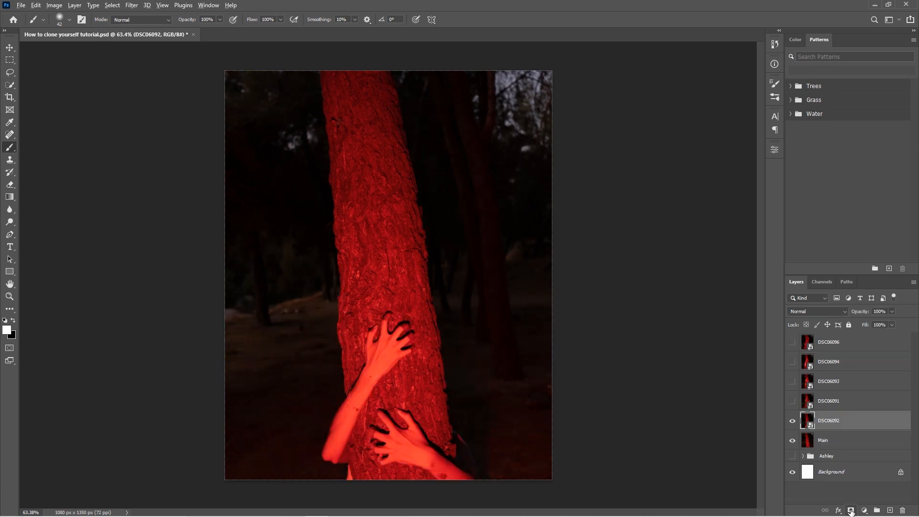
Paint white on black masks for DSC06092 and DSC06091 to reveal their arms around the tree trunk
alt+click(851, 511)
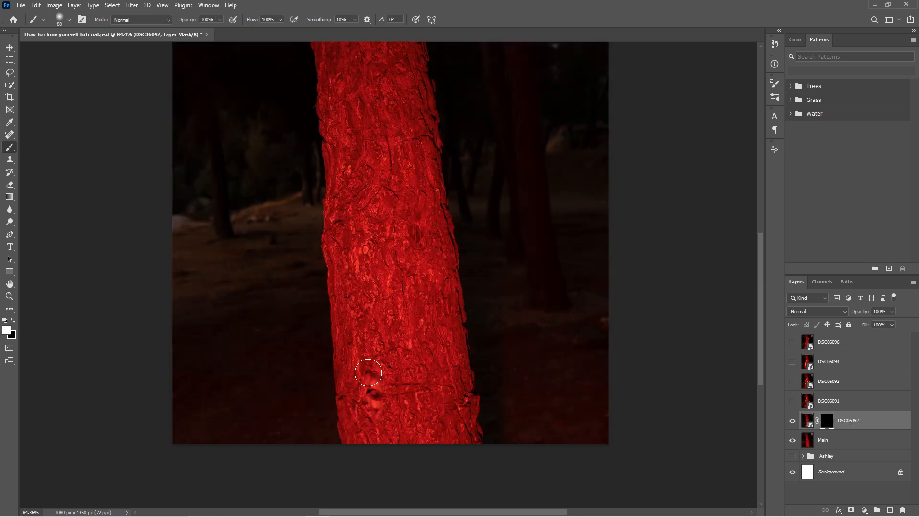
mouse_move(371, 373)
mouse_down()
mouse_move(380, 355)
mouse_move(415, 394)
mouse_move(419, 362)
mouse_move(459, 440)
mouse_move(445, 408)
mouse_move(518, 462)
mouse_move(367, 315)
mouse_move(379, 266)
mouse_move(386, 285)
mouse_move(421, 240)
mouse_move(327, 354)
mouse_move(317, 418)
mouse_up()
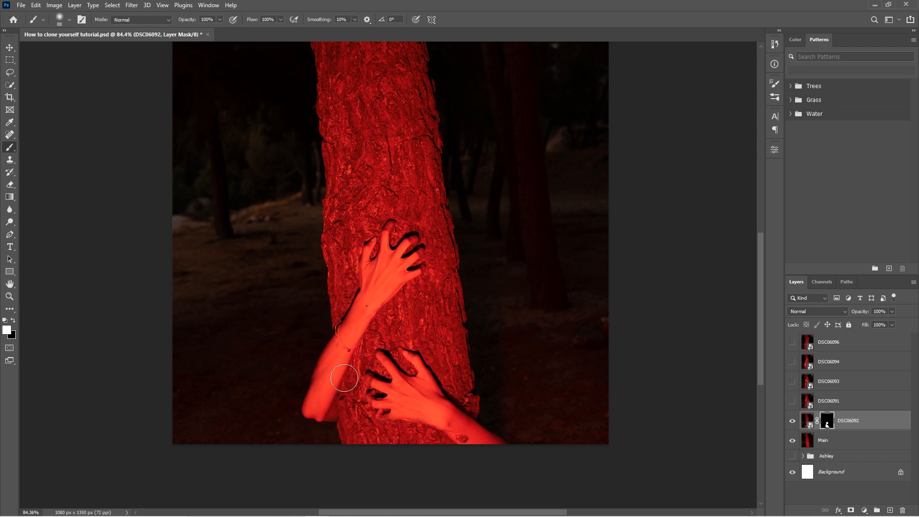
mouse_move(402, 292)
mouse_down()
mouse_move(379, 288)
mouse_move(393, 312)
mouse_move(483, 369)
mouse_move(455, 364)
mouse_up()
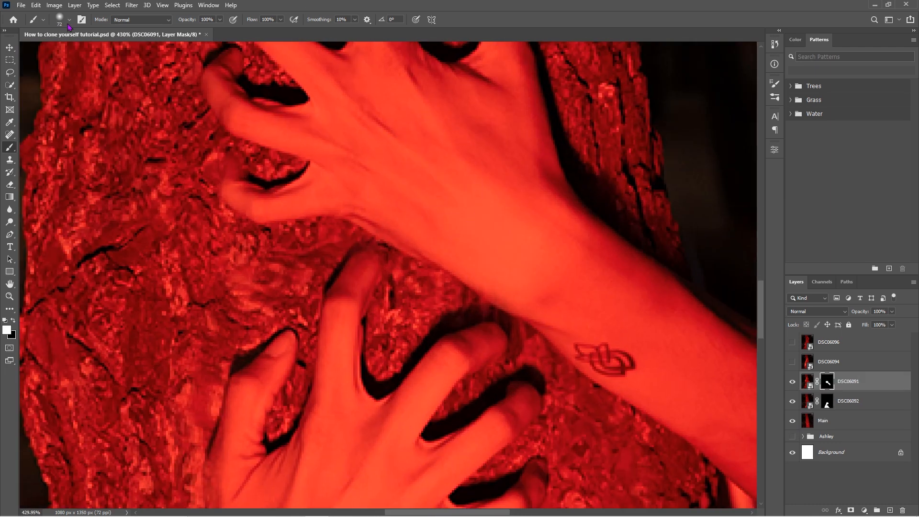
Try to hide the clothing beneath the DSC06091 arm by painting black on its mask with a 23 px brush
click(69, 22)
key(Escape)
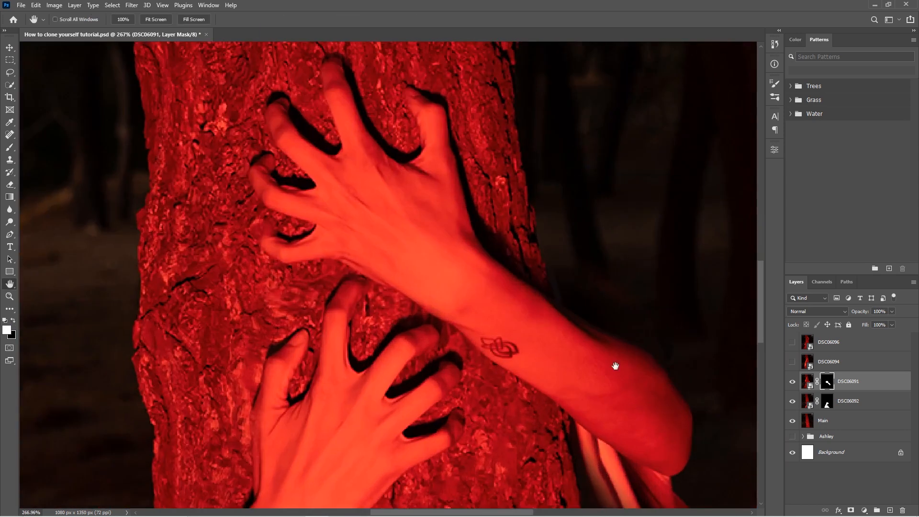
drag(616, 365, 408, 169)
mouse_move(475, 298)
mouse_down()
mouse_move(382, 259)
mouse_move(472, 296)
mouse_move(365, 242)
mouse_up()
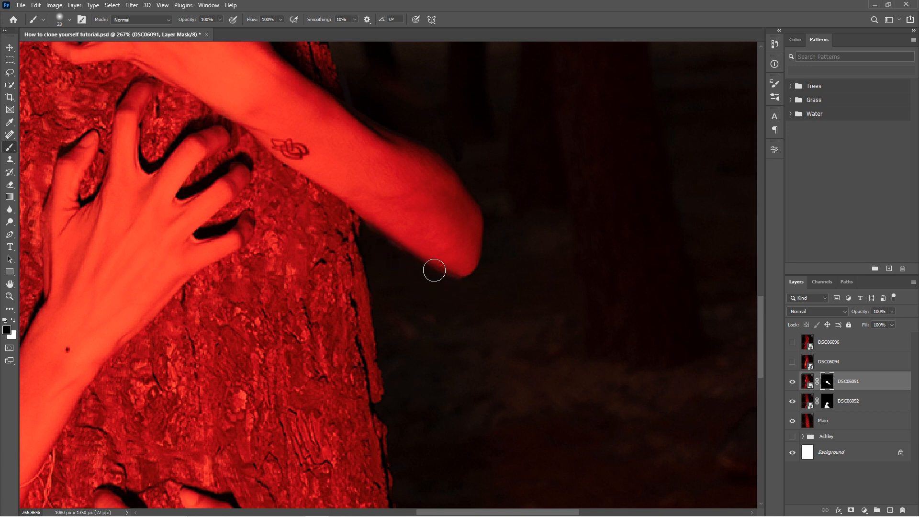
scroll(435, 269, up, 1)
scroll(434, 271, up, 1)
key(ctrl+z)
Draw a closed Pen path along the lower edge of the DSC06091 arm and around the clothing beneath it
scroll(417, 275, up, 1)
key(p)
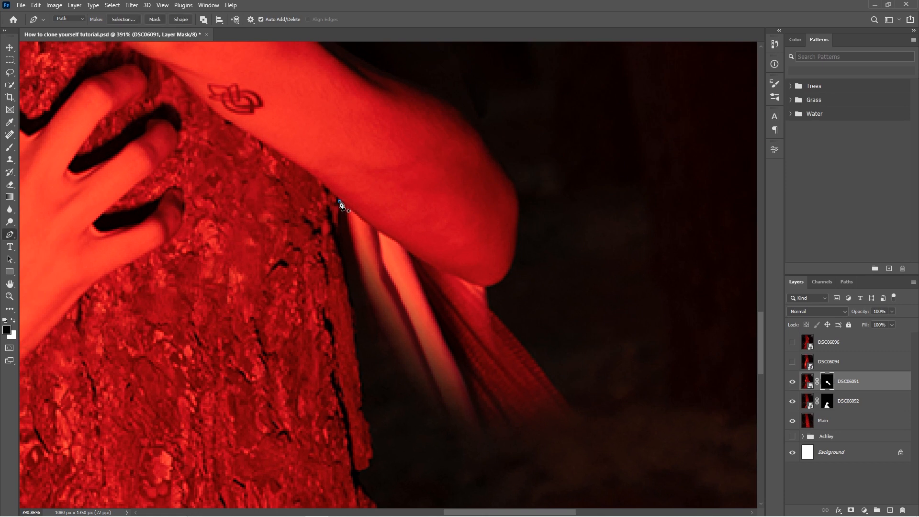
click(471, 279)
click(507, 289)
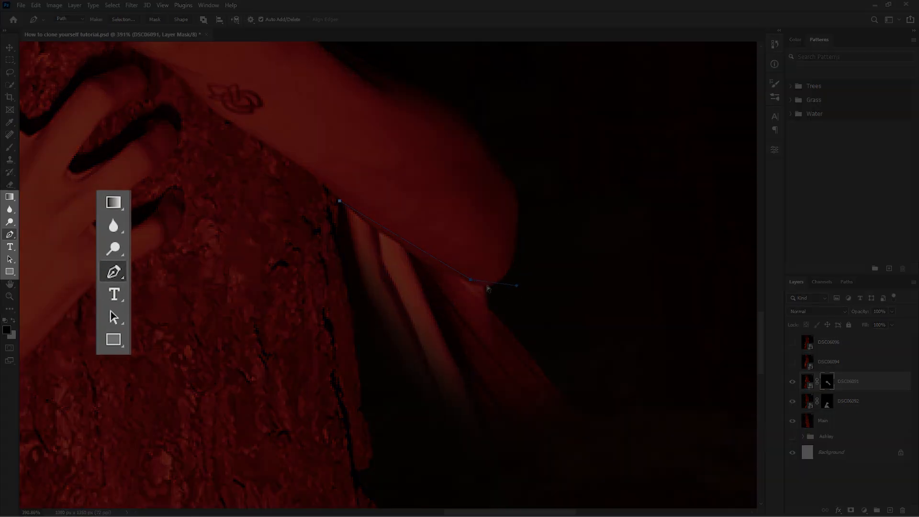
click(471, 280)
drag(405, 247, 409, 251)
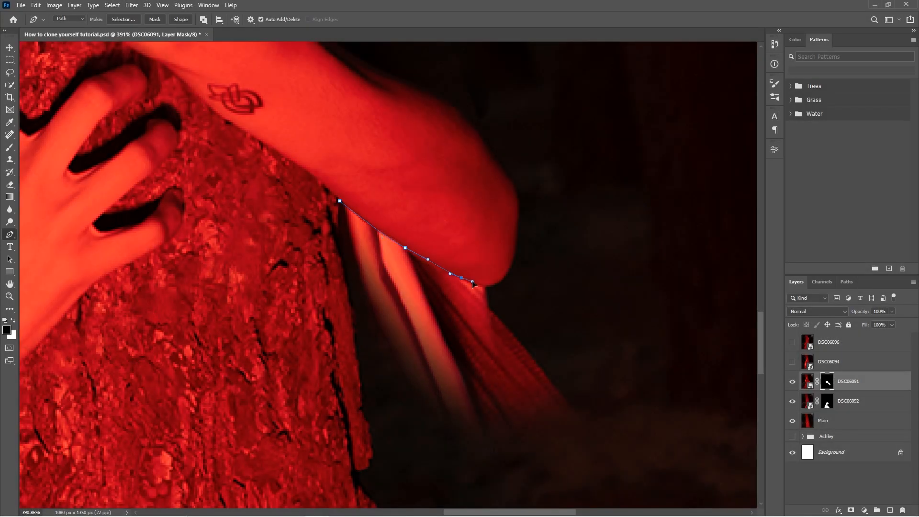
click(585, 309)
click(621, 411)
click(617, 442)
click(466, 451)
click(405, 442)
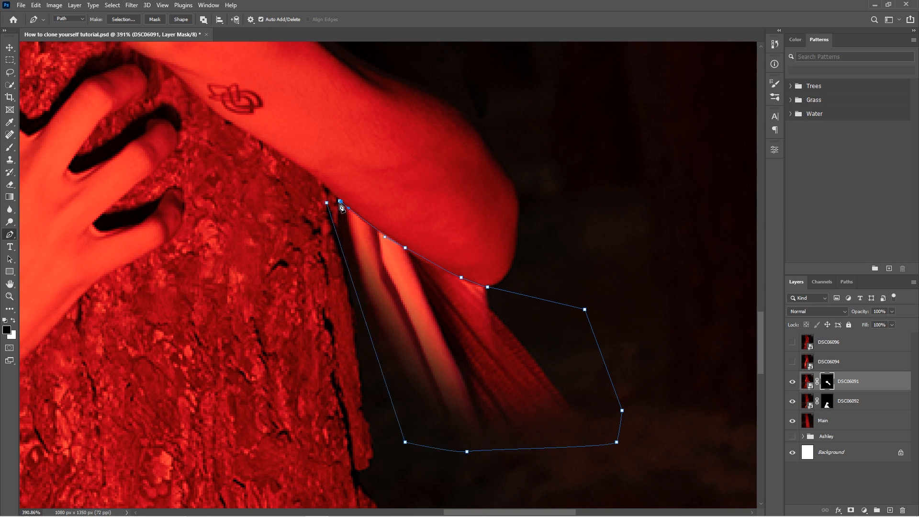
Convert the path into a new anti-aliased selection with a feather radius of 1 pixel
right_click(357, 232)
click(410, 286)
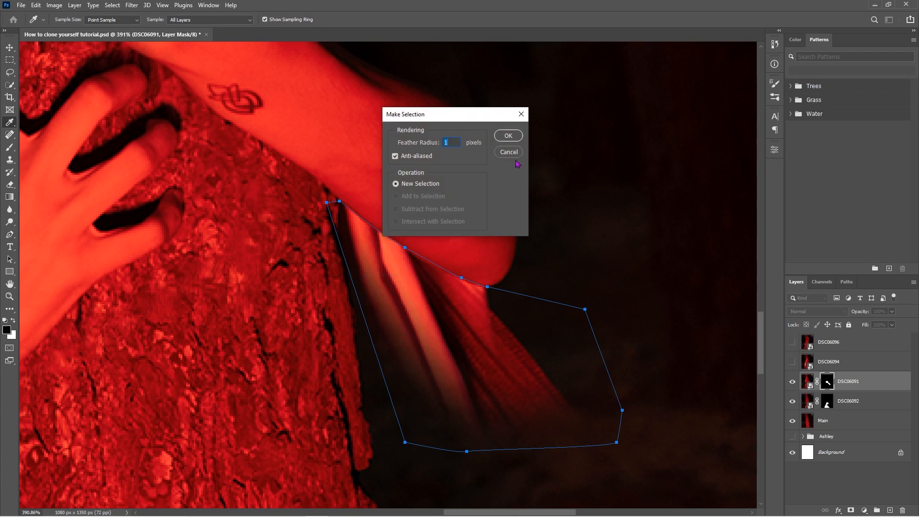
click(508, 136)
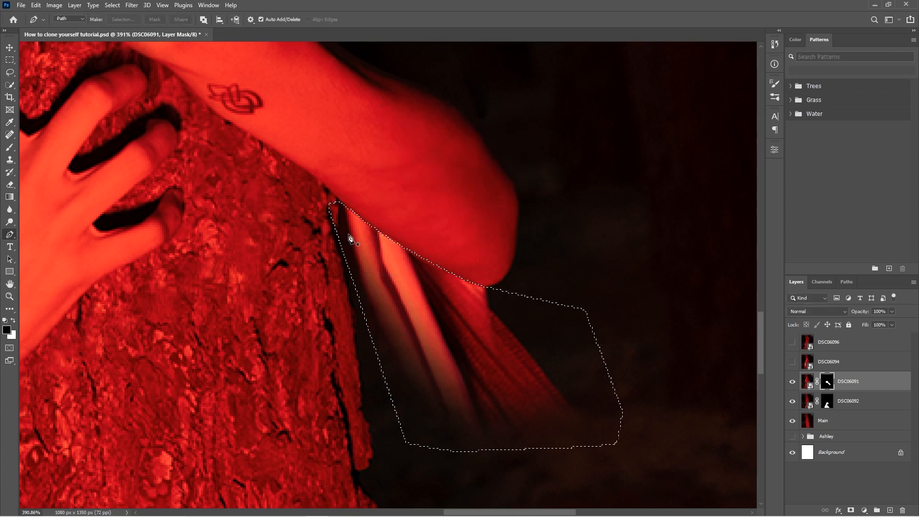
Paint black inside the selection on DSC06091's mask to hide the clothing, and deselect
key(b)
mouse_move(409, 428)
mouse_down()
mouse_move(472, 301)
mouse_move(356, 215)
mouse_up()
click(110, 6)
click(122, 24)
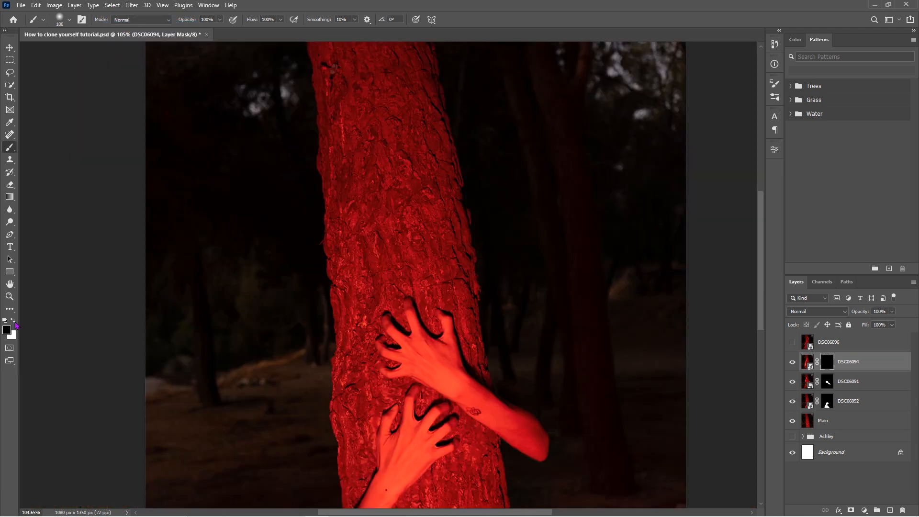
Reveal the DSC06094 arm reaching up the tree by painting white on its black layer mask with a 100 px brush
click(13, 321)
mouse_move(378, 131)
mouse_down()
mouse_move(420, 156)
mouse_move(387, 175)
mouse_move(344, 299)
mouse_move(353, 274)
mouse_up()
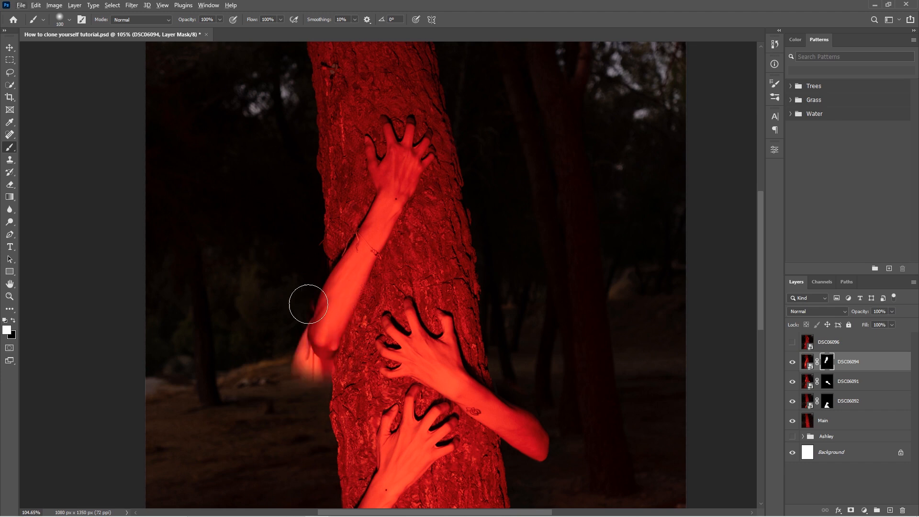
key(x)
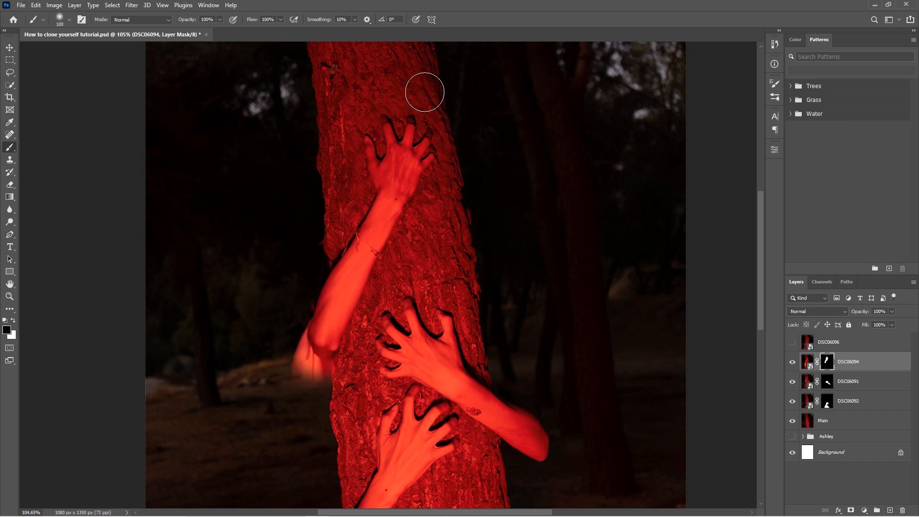
Refine the mask around the DSC06094 hand, painting white over the hand and fingers with a 39 px brush
scroll(360, 171, up, 7)
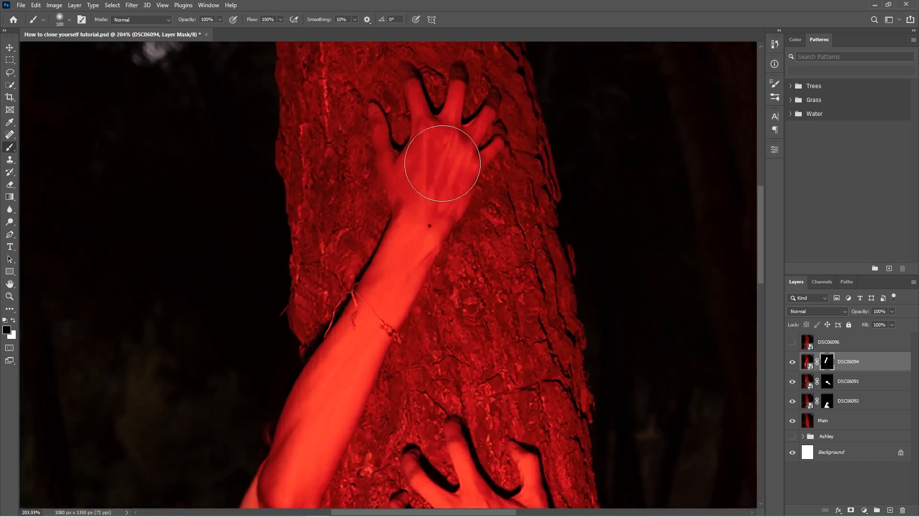
click(70, 19)
drag(82, 51, 70, 51)
click(14, 320)
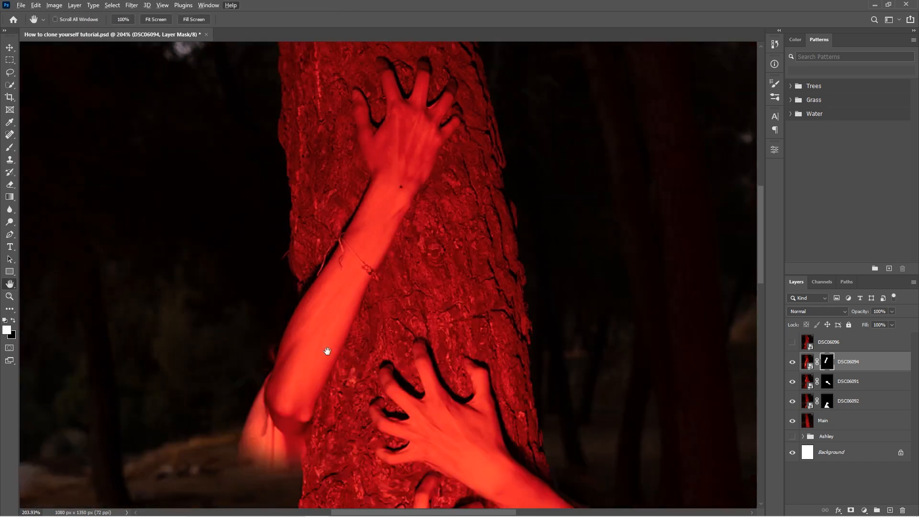
Draw a closed Pen path along the outer edge of the DSC06094 elbow and around the clothing beneath it
scroll(294, 252, down, 5)
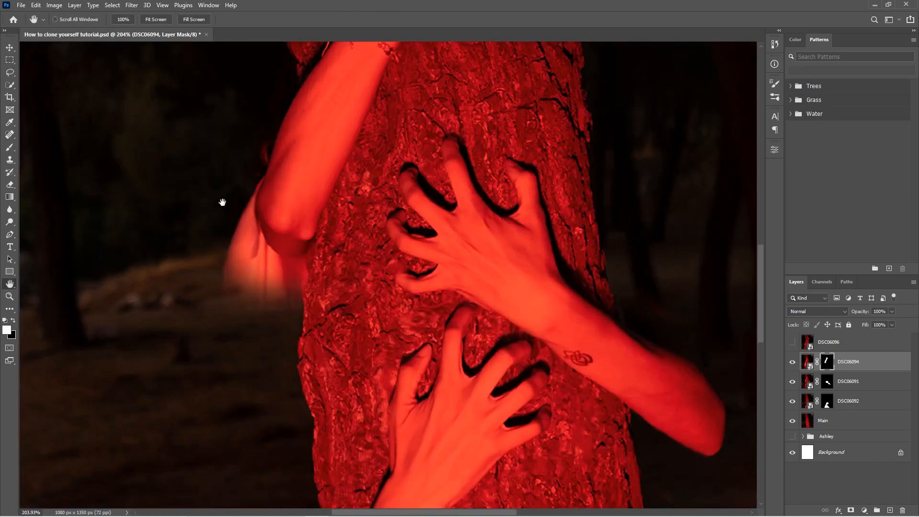
key(p)
scroll(260, 194, up, 9)
click(270, 148)
click(259, 186)
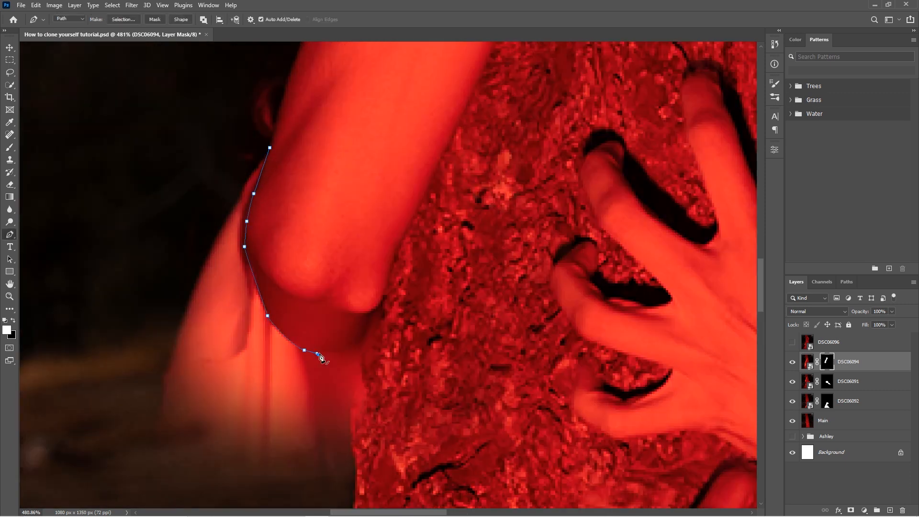
click(355, 445)
click(150, 380)
click(174, 220)
click(270, 148)
Convert the path around the clothing beneath the DSC06094 elbow into a selection
right_click(243, 231)
click(273, 285)
key(Return)
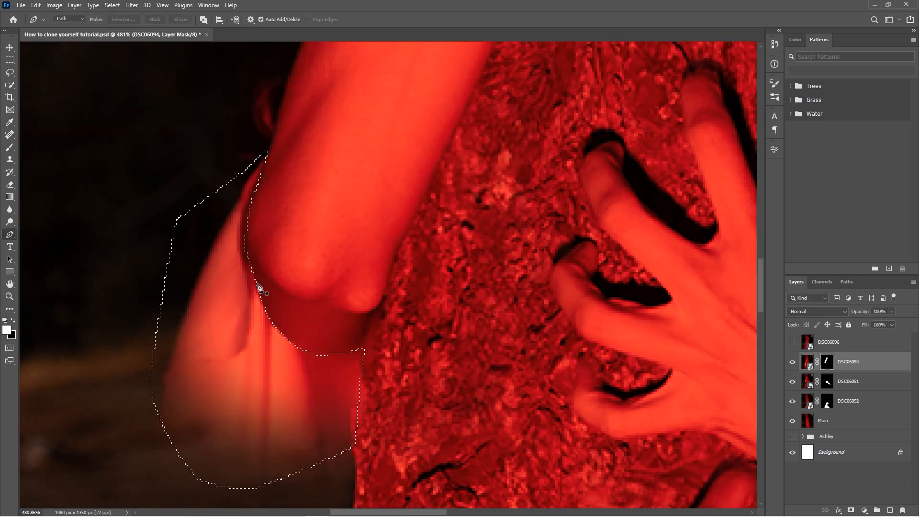
Paint black inside the selection on DSC06094's mask to hide the clothing, and deselect
key(b)
click(13, 321)
mouse_move(306, 369)
mouse_down()
mouse_move(251, 436)
mouse_move(329, 370)
mouse_up()
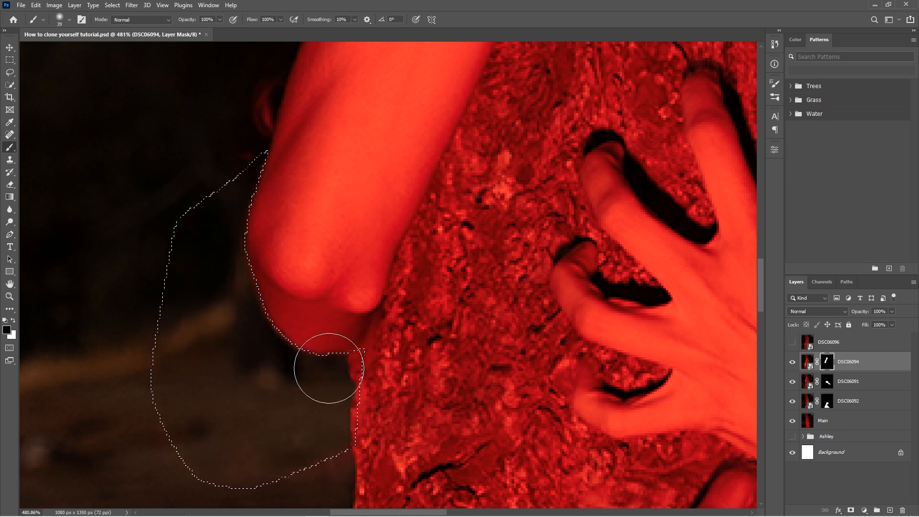
click(113, 6)
click(126, 24)
Show DSC06096 with a black layer mask and paint white on it to reveal the arm at the tree's upper right edge
scroll(435, 315, down, 10)
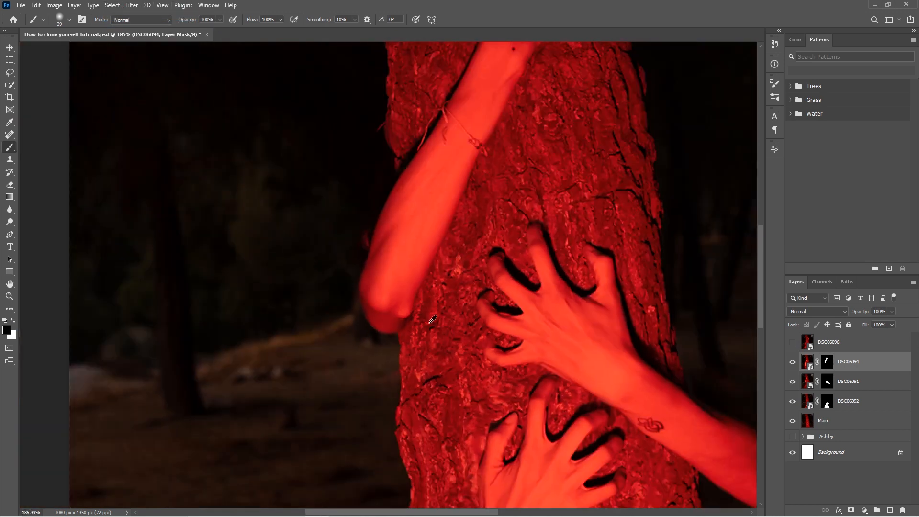
scroll(399, 327, down, 1)
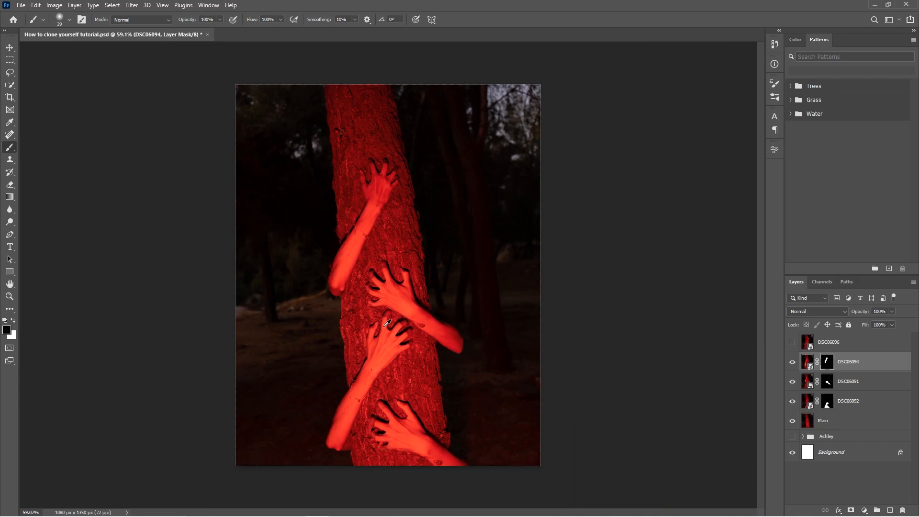
scroll(417, 306, up, 2)
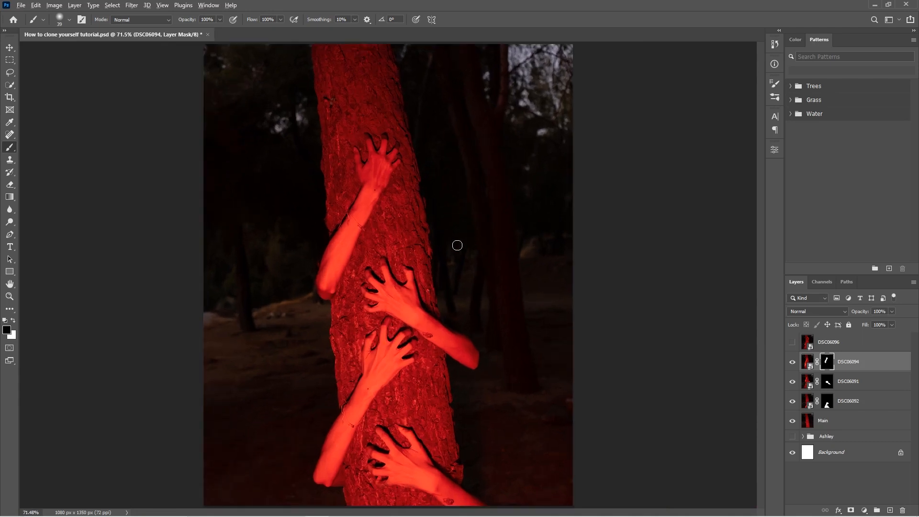
mouse_move(377, 162)
mouse_down()
mouse_move(413, 164)
mouse_move(421, 191)
mouse_move(402, 205)
mouse_move(434, 224)
mouse_move(445, 323)
mouse_up()
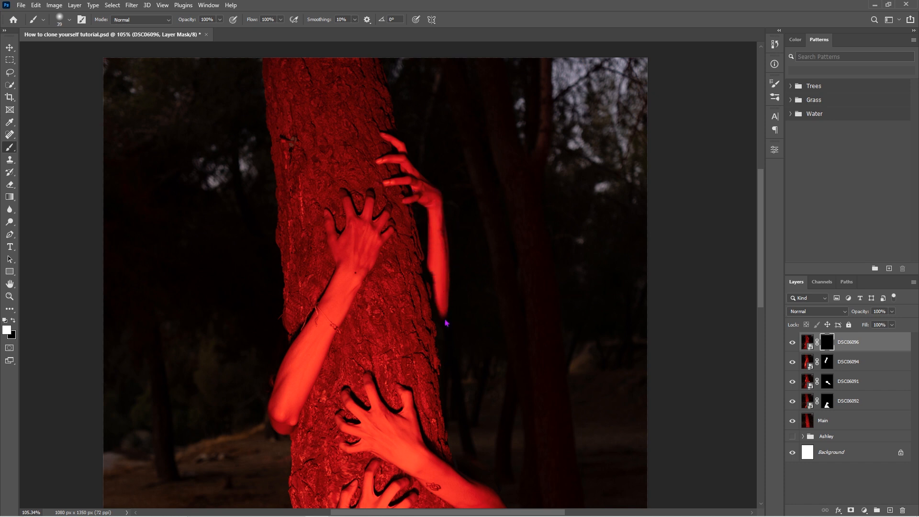
scroll(472, 279, down, 4)
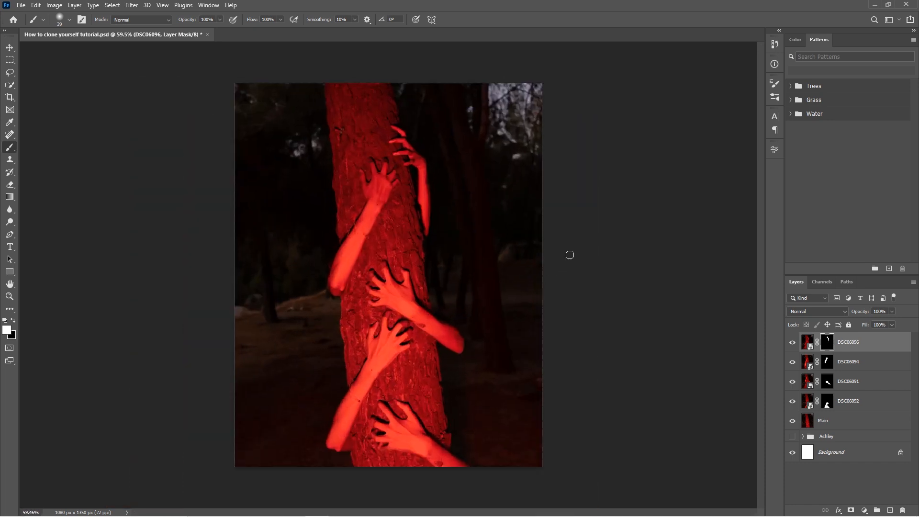
key(v)
scroll(510, 295, up, 1)
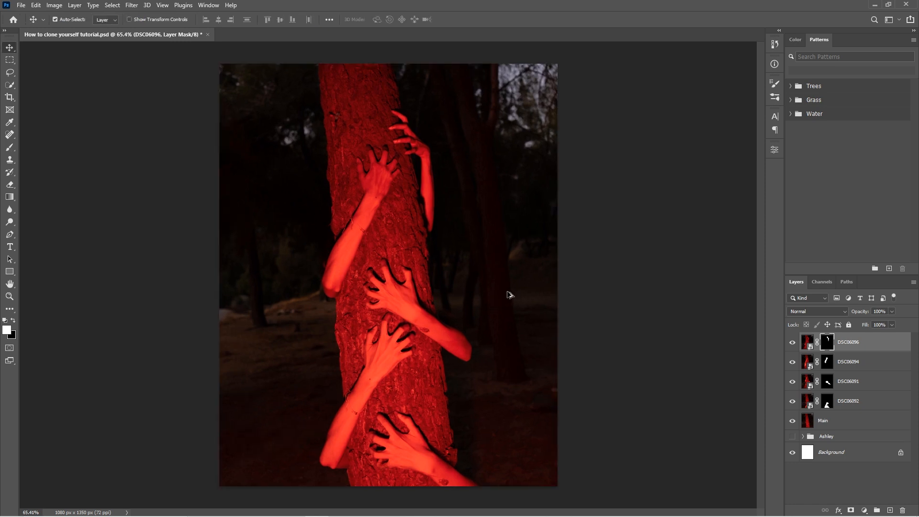